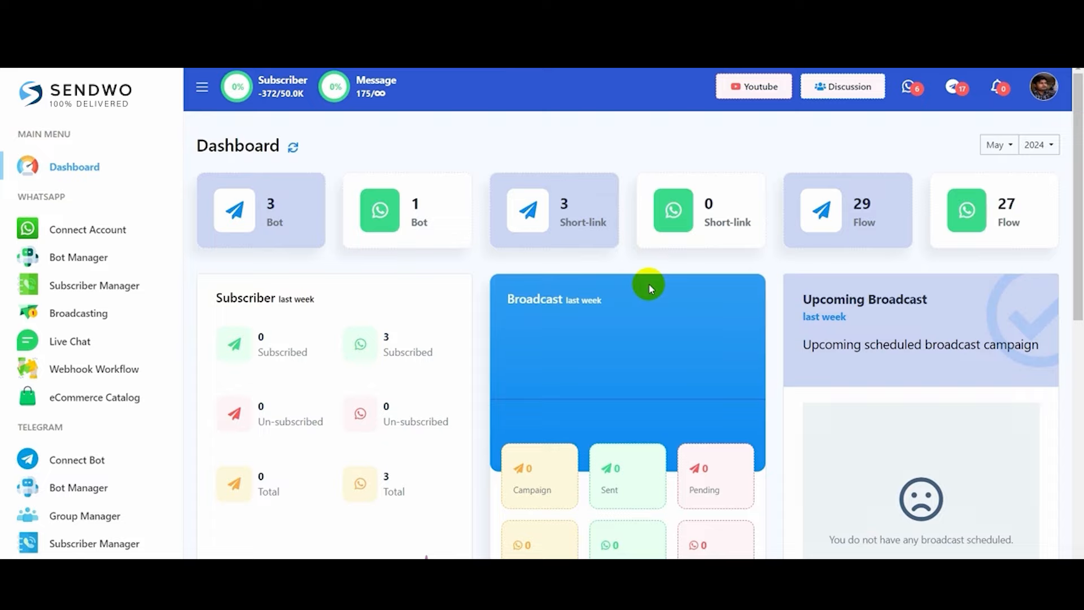
- Open the WhatsApp Bot Manager in Sendwo to see the bot The White
left_click(76, 259)
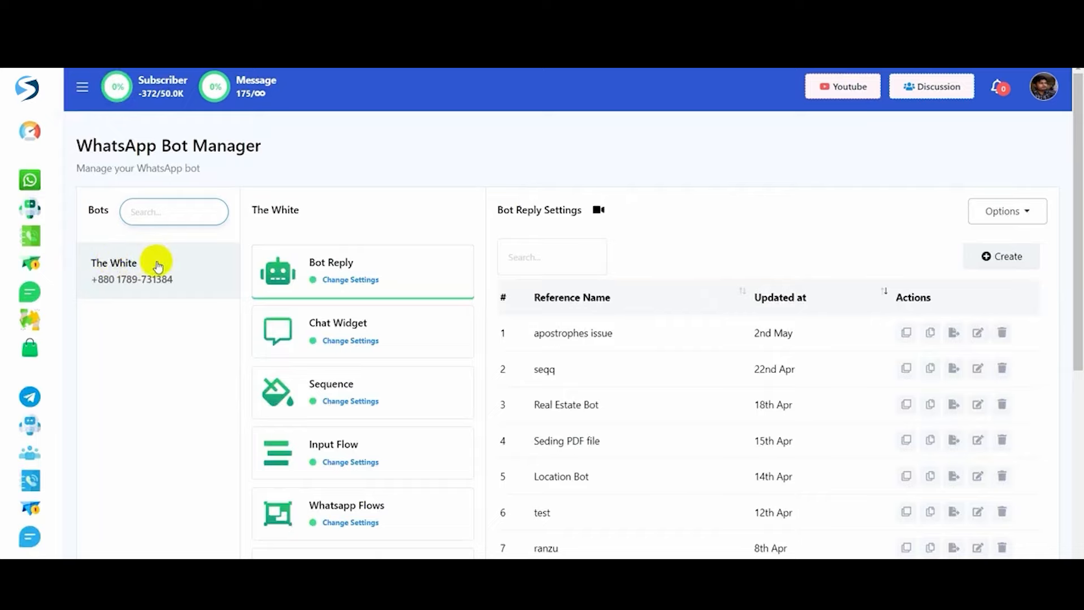
- Open The White bot's Configuration and start adding a new Auto Responder account
scroll(380, 285, "down", 5)
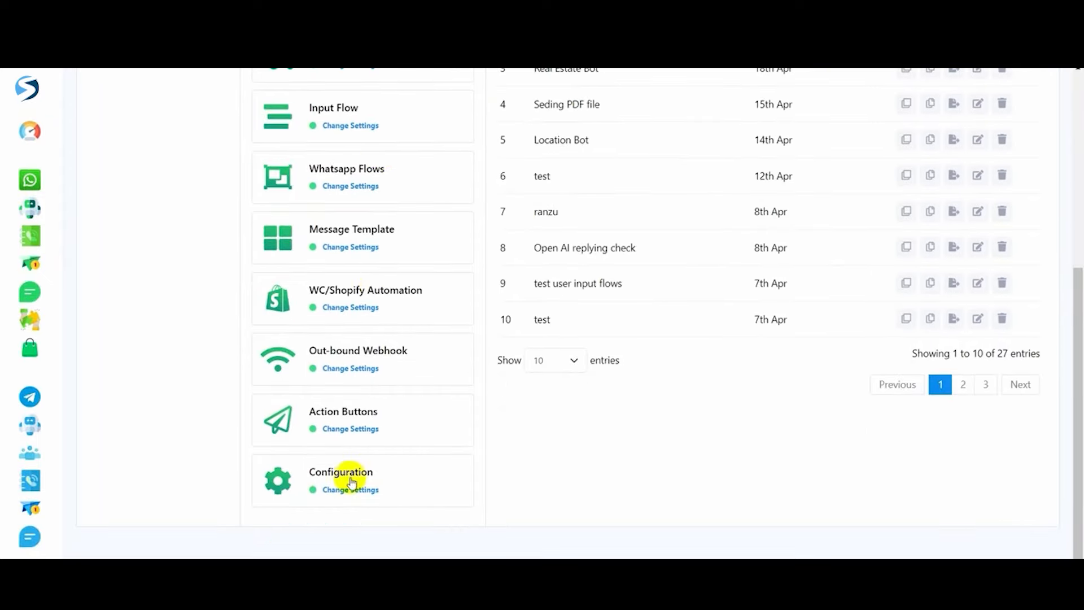
left_click(351, 483)
left_click_drag(496, 164, 663, 164)
left_click(662, 165)
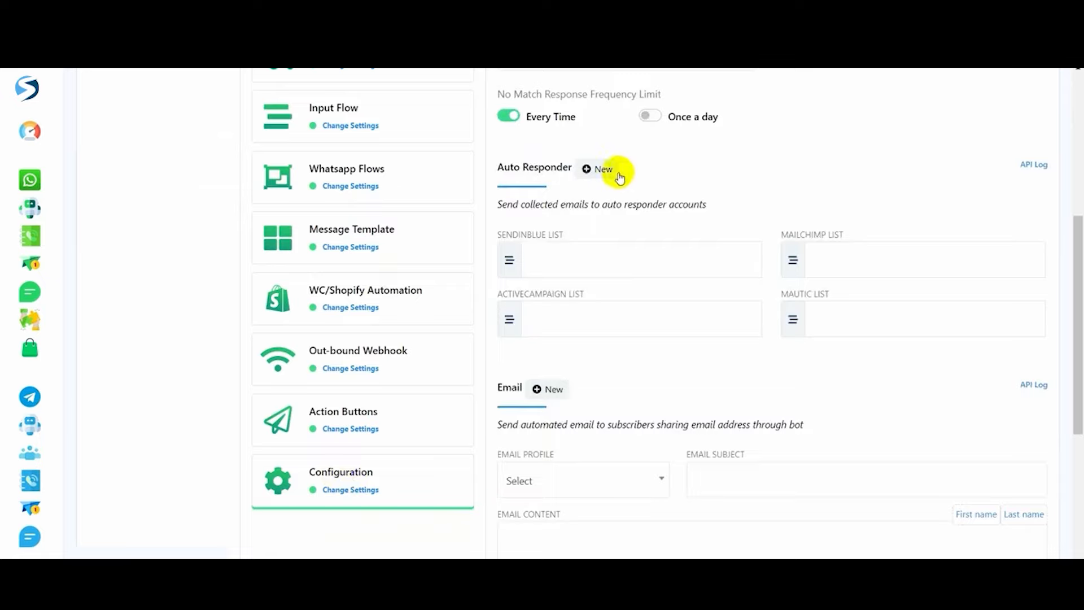
left_click(600, 169)
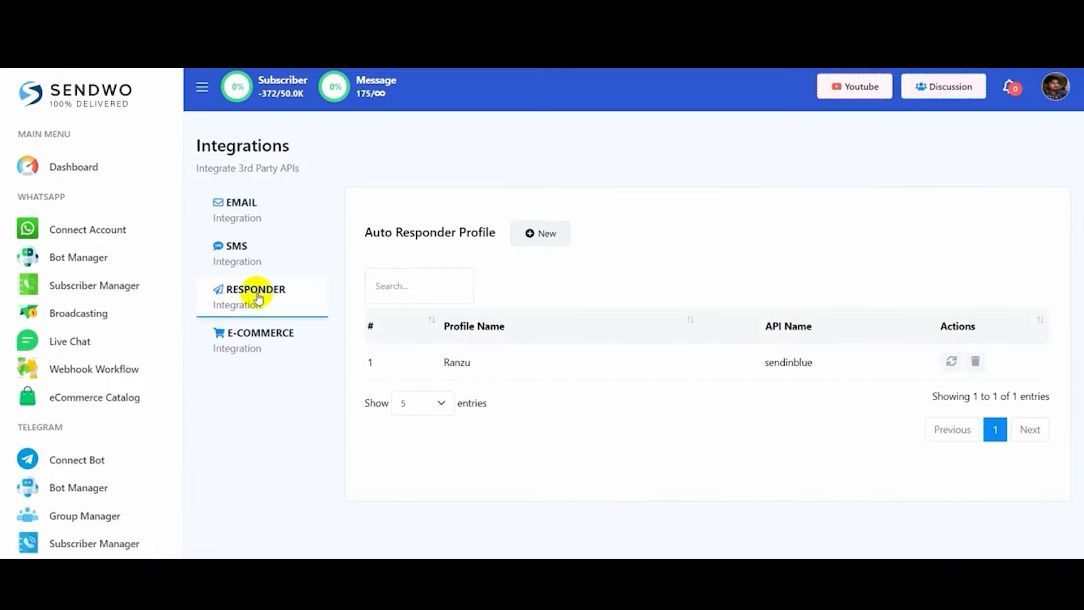
- Start a new auto responder profile, compare Sendinblue, ActiveCampaign and Mautic fields, then choose Mailchimp
left_click(553, 234)
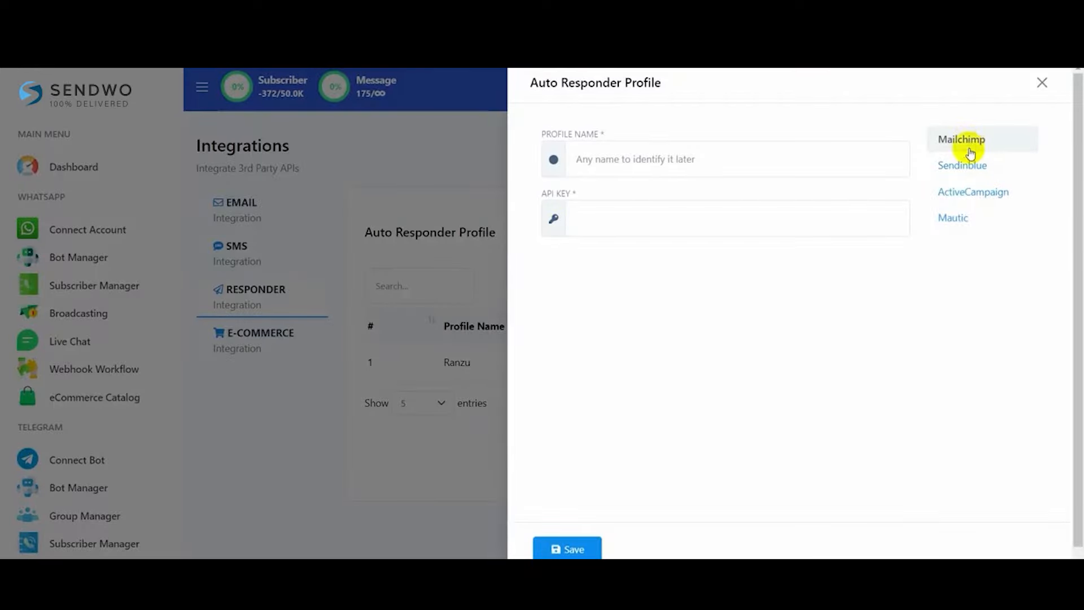
left_click(964, 167)
left_click(968, 193)
left_click(963, 218)
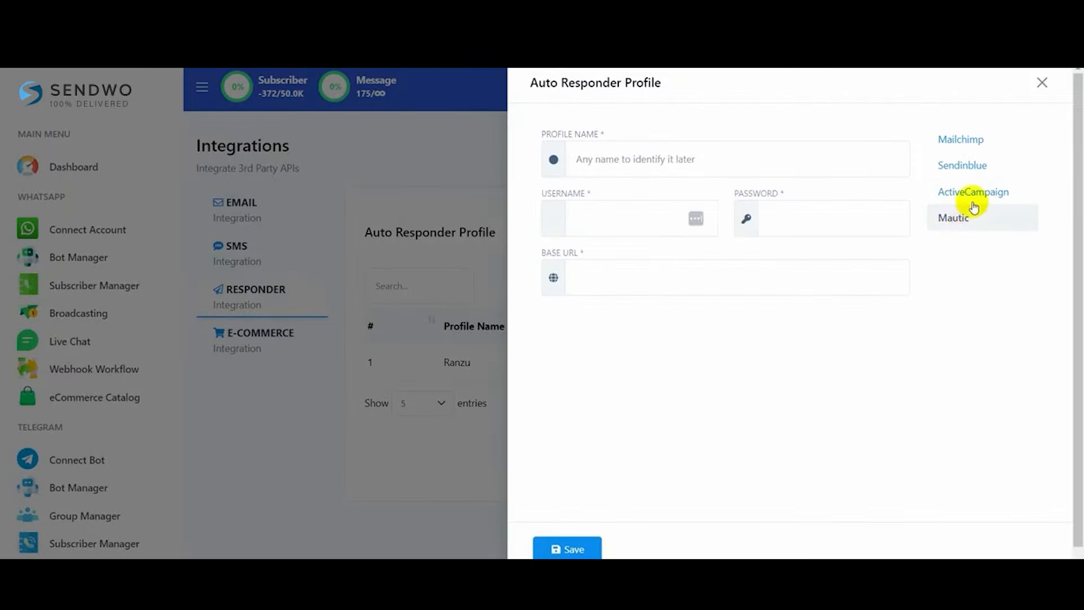
left_click(958, 144)
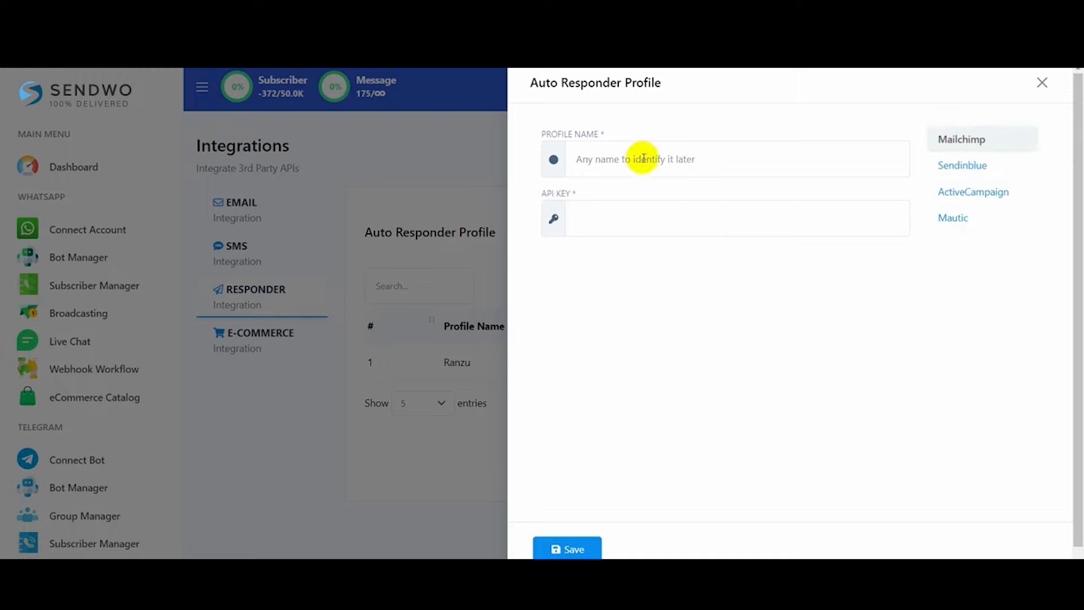
left_click_drag(538, 134, 611, 134)
left_click_drag(532, 194, 581, 194)
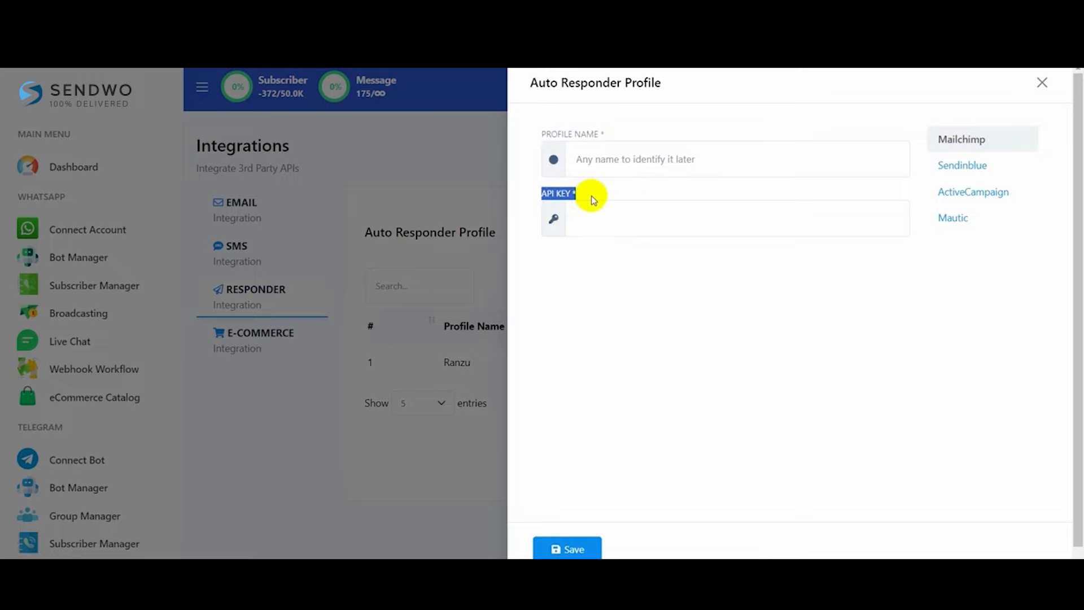
- In Mailchimp, go to the API keys page under Profile > Extras
left_click(415, 14)
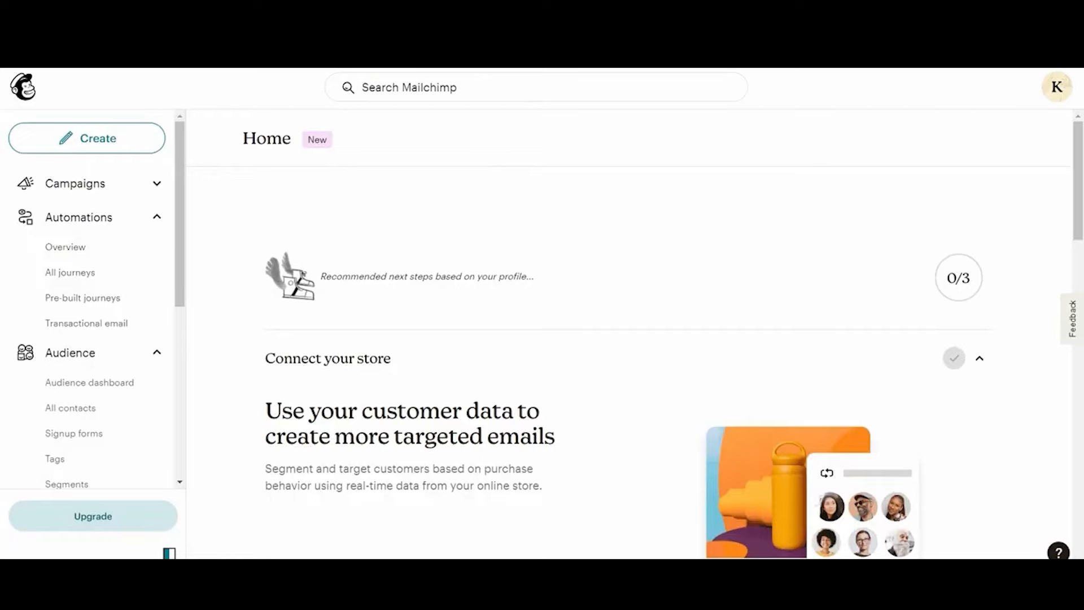
left_click(1056, 89)
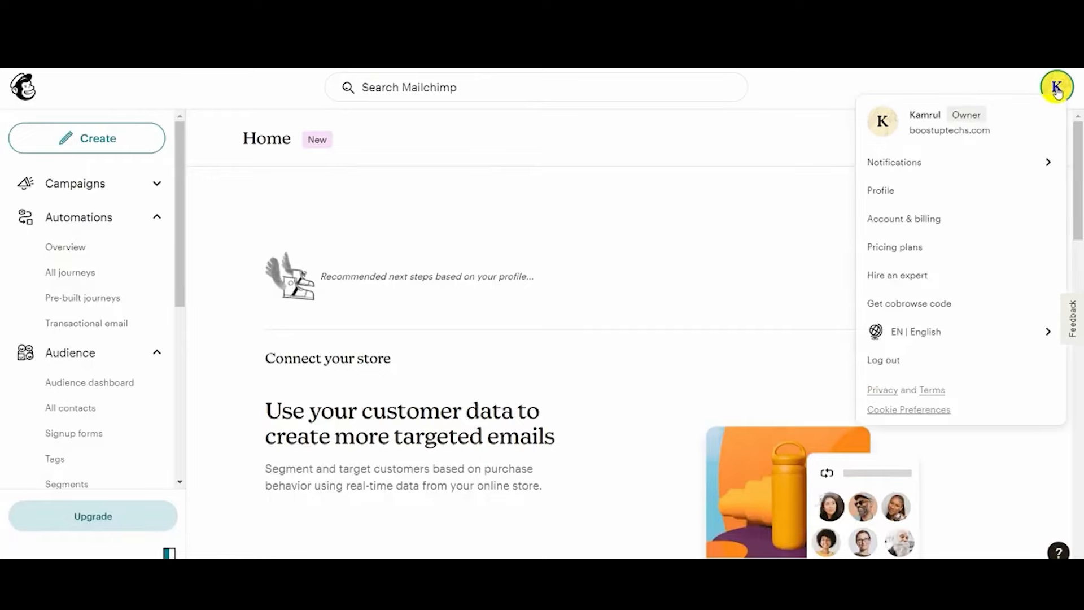
left_click(890, 192)
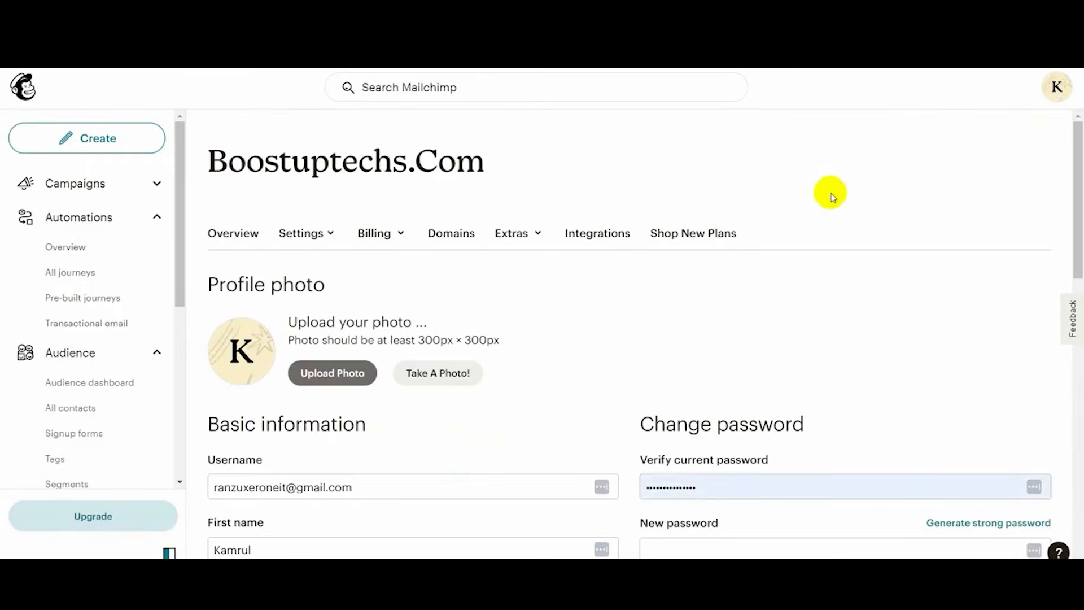
left_click(540, 235)
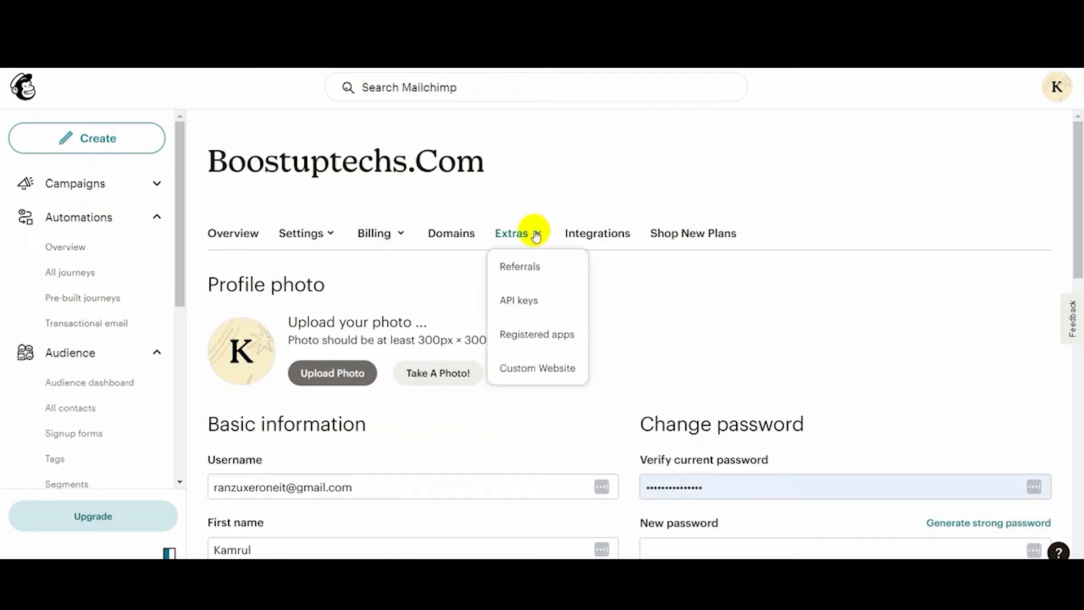
left_click(518, 302)
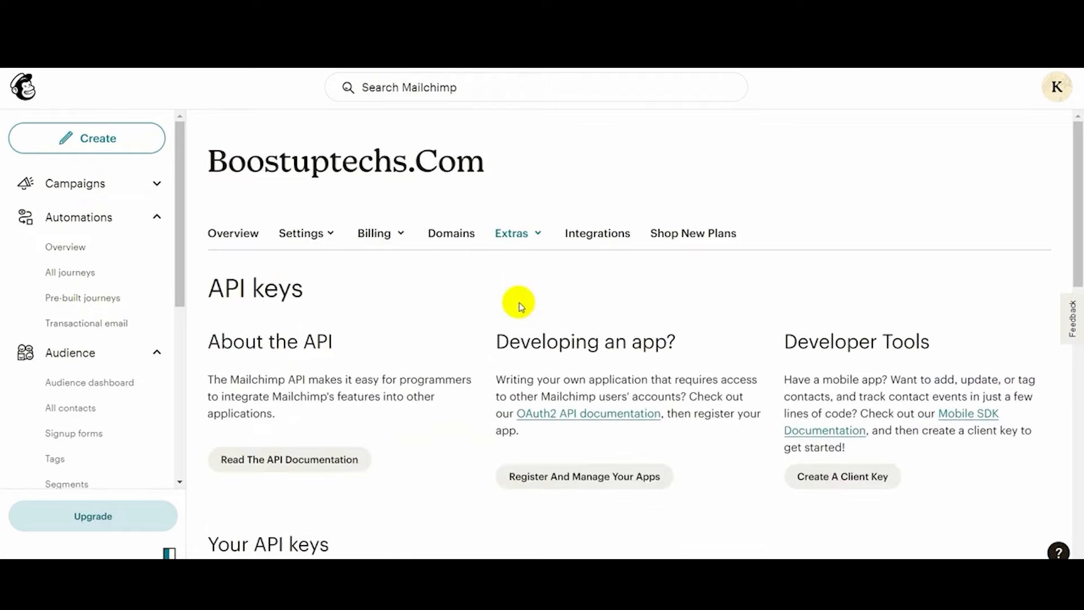
scroll(478, 306, "down", 5)
left_click_drag(209, 263, 240, 262)
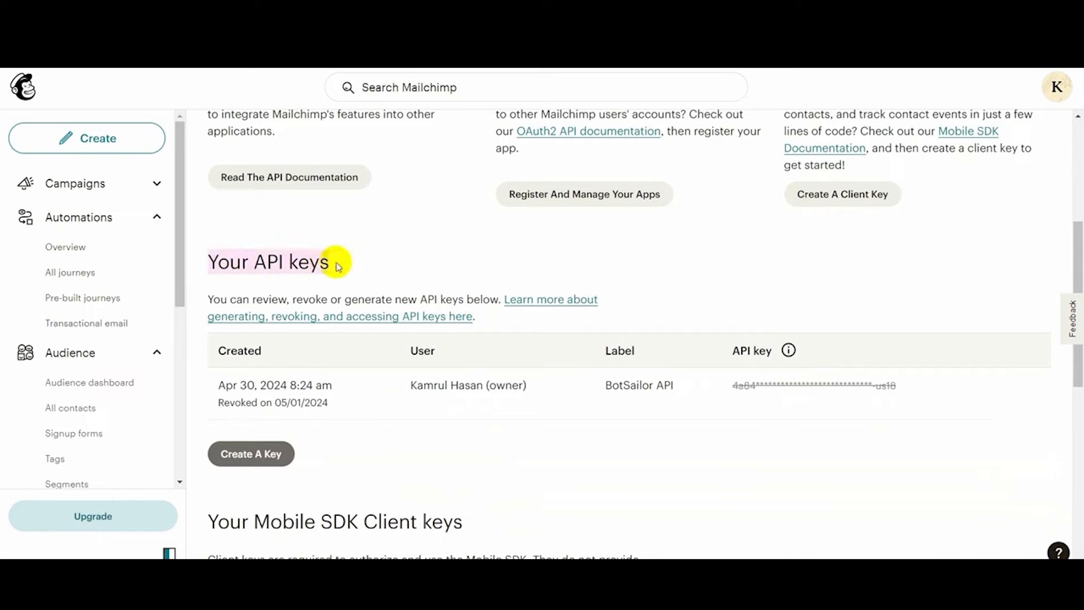
- Generate an API key named 'Sendwo API' and copy it to the clipboard
left_click(265, 455)
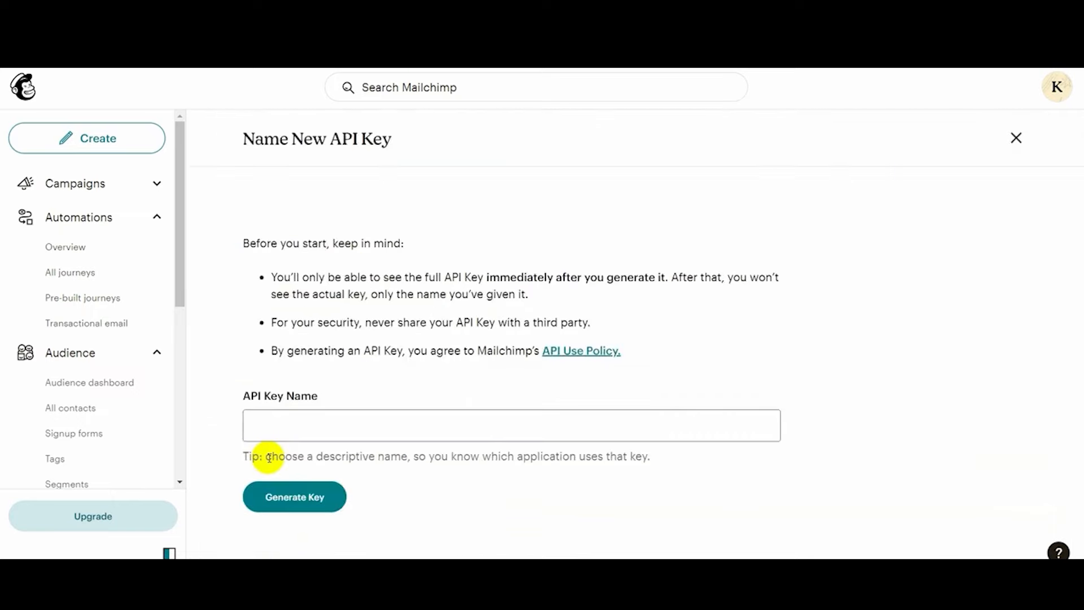
left_click(331, 424)
type("Sendwo API")
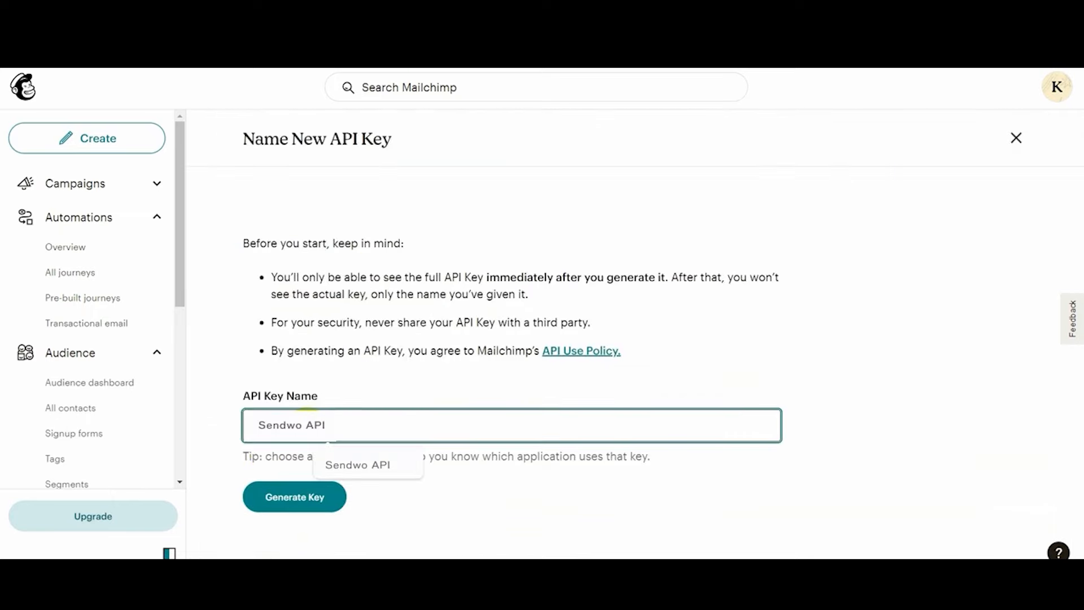
left_click(310, 499)
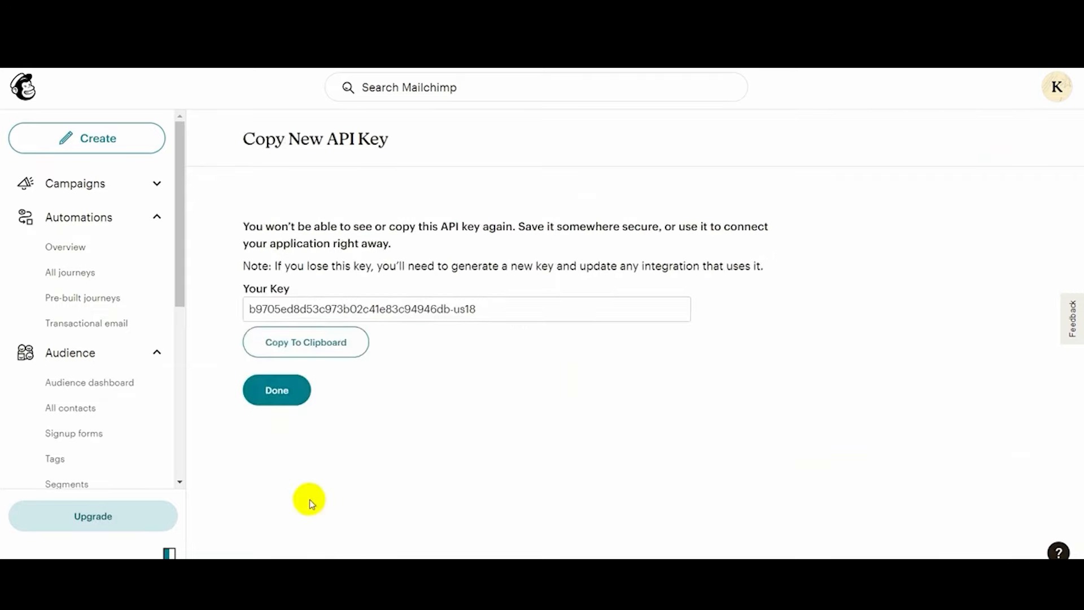
left_click(326, 346)
- Paste the Mailchimp key, name the profile 'MailChimp API', and save it
left_click(291, 392)
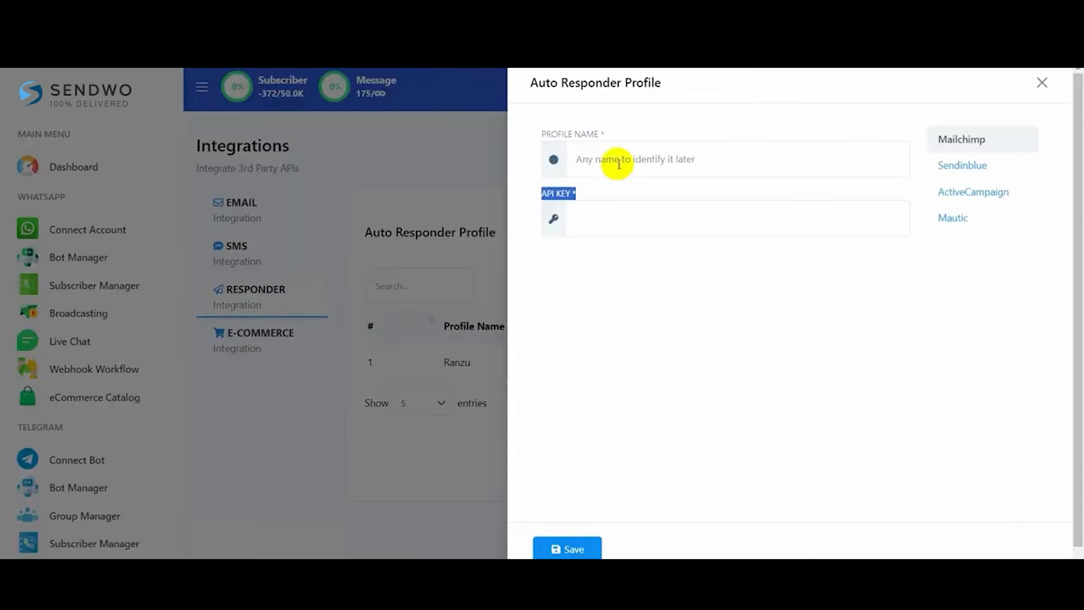
left_click(604, 218)
key("ctrl+v")
left_click(648, 159)
type("MailCh")
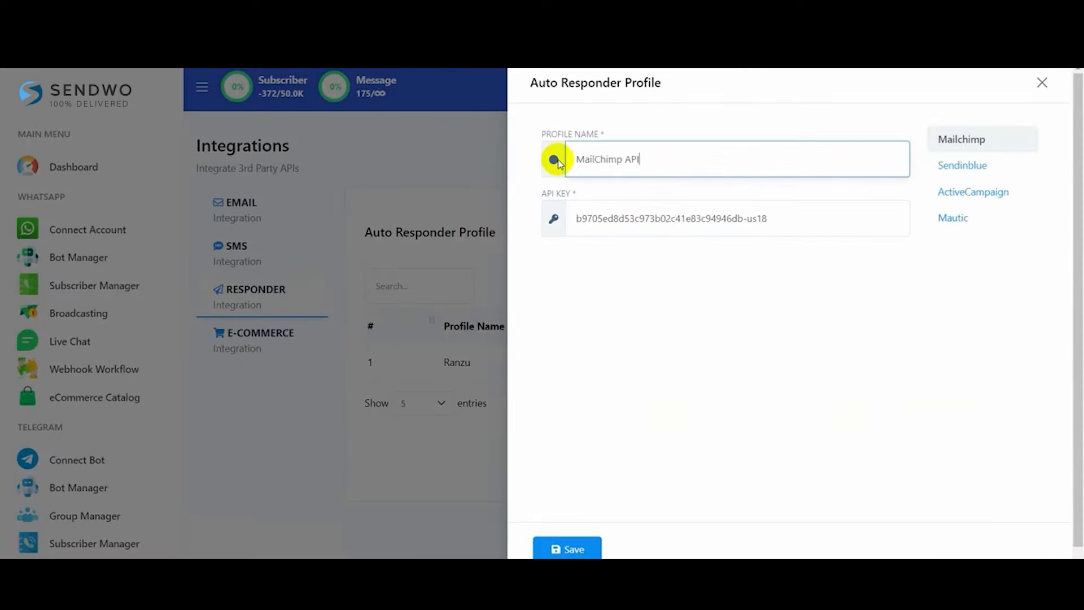
left_click(573, 549)
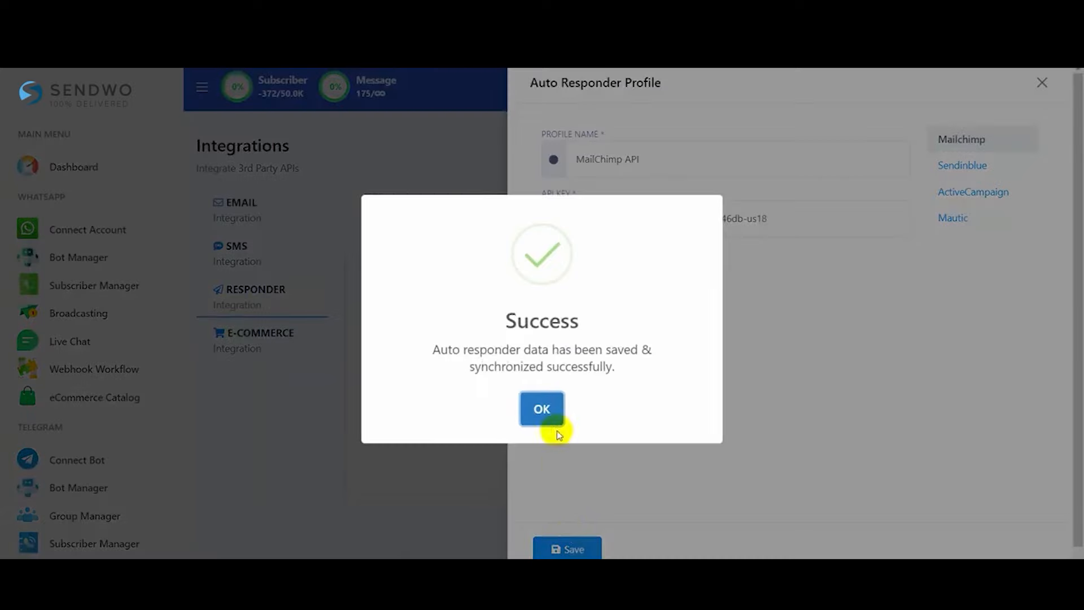
left_click(545, 416)
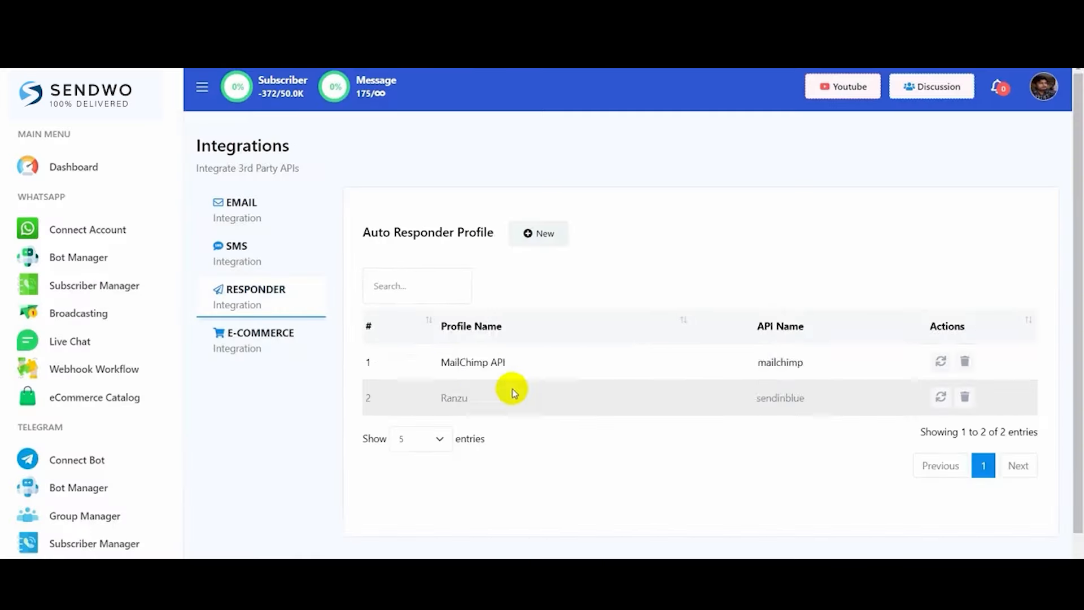
left_click_drag(441, 362, 513, 363)
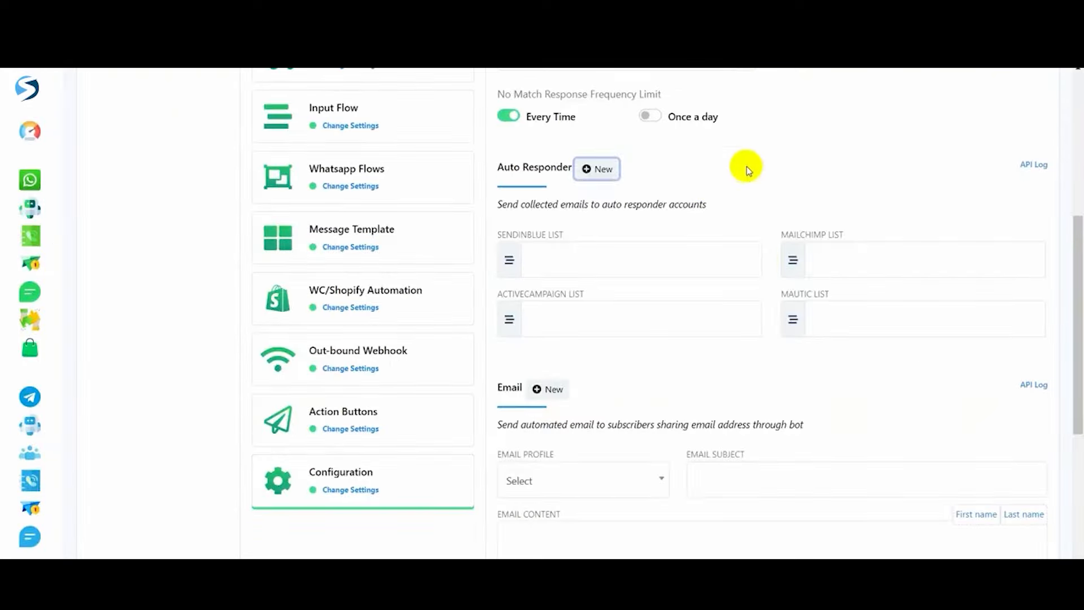
- Choose 'Sendwo Email List' as the bot's Mailchimp list and save the settings
left_click(827, 258)
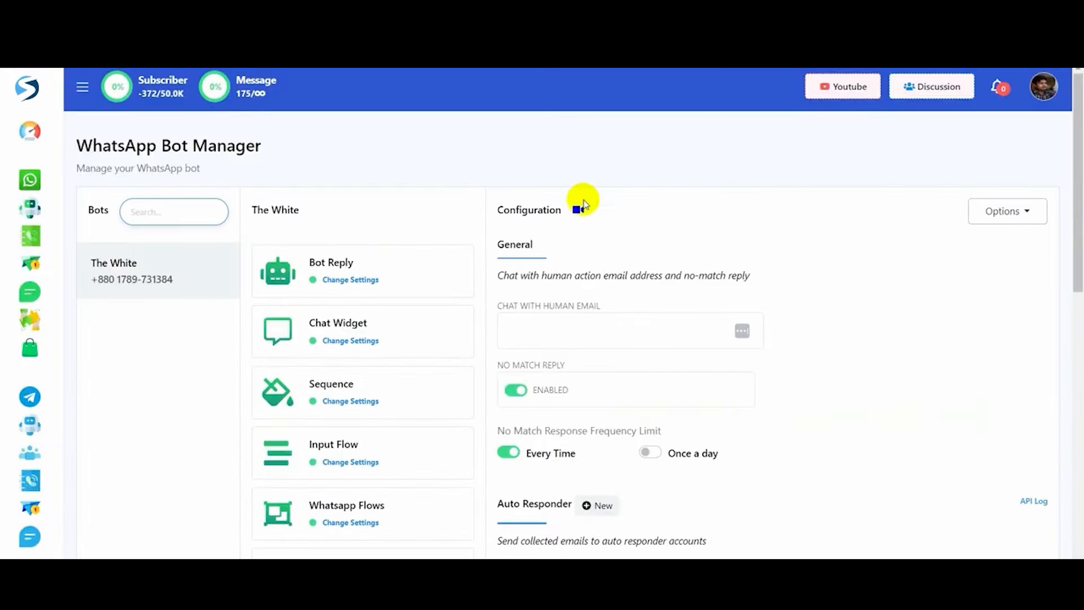
scroll(582, 202, "down", 5)
scroll(583, 200, "down", 1)
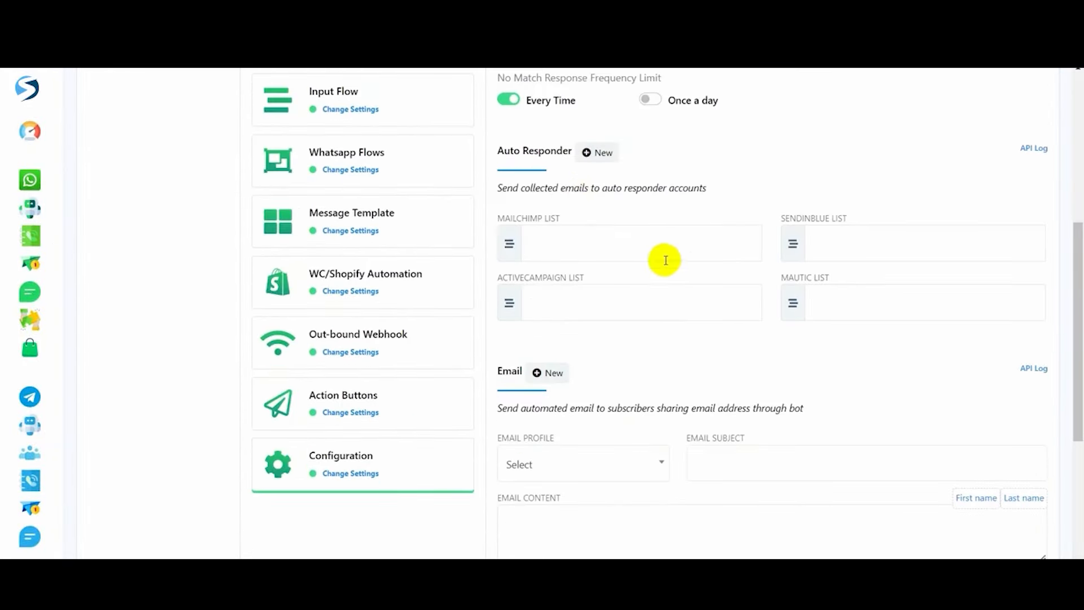
left_click_drag(498, 218, 594, 215)
left_click(558, 240)
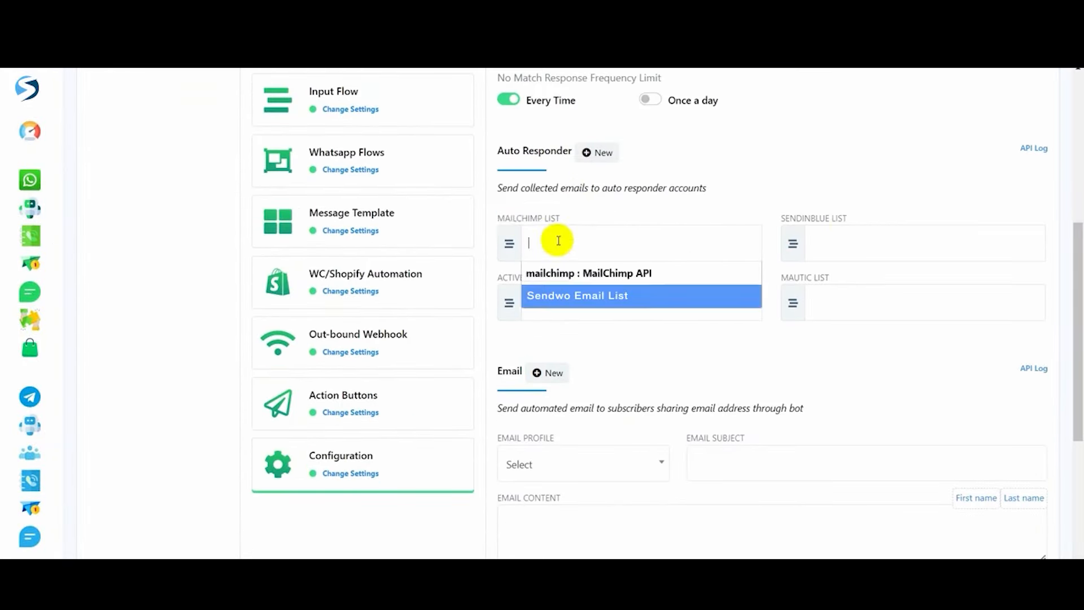
left_click(582, 296)
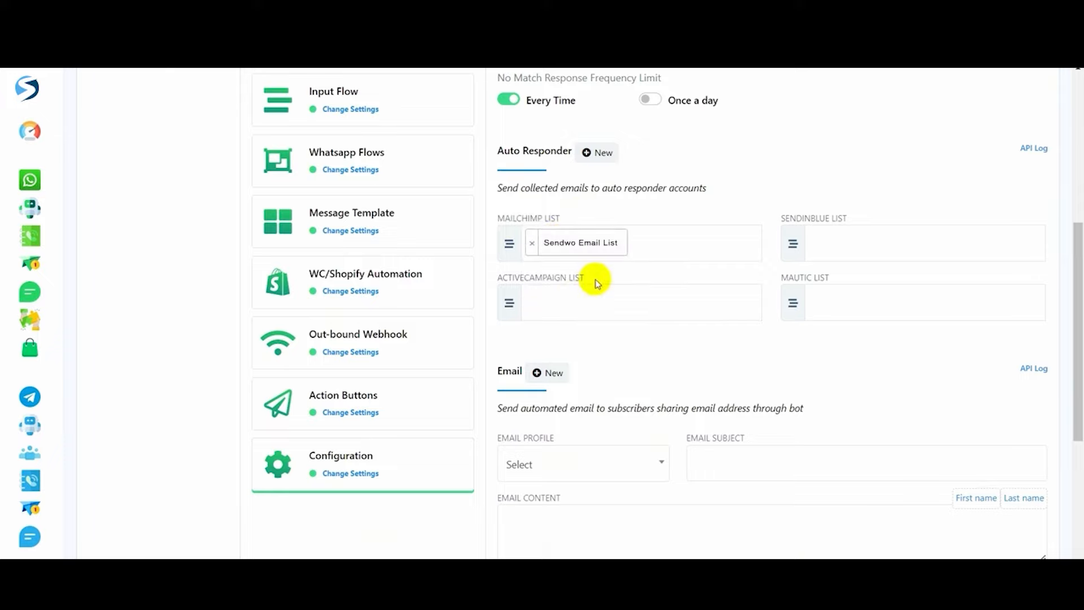
scroll(610, 324, "down", 5)
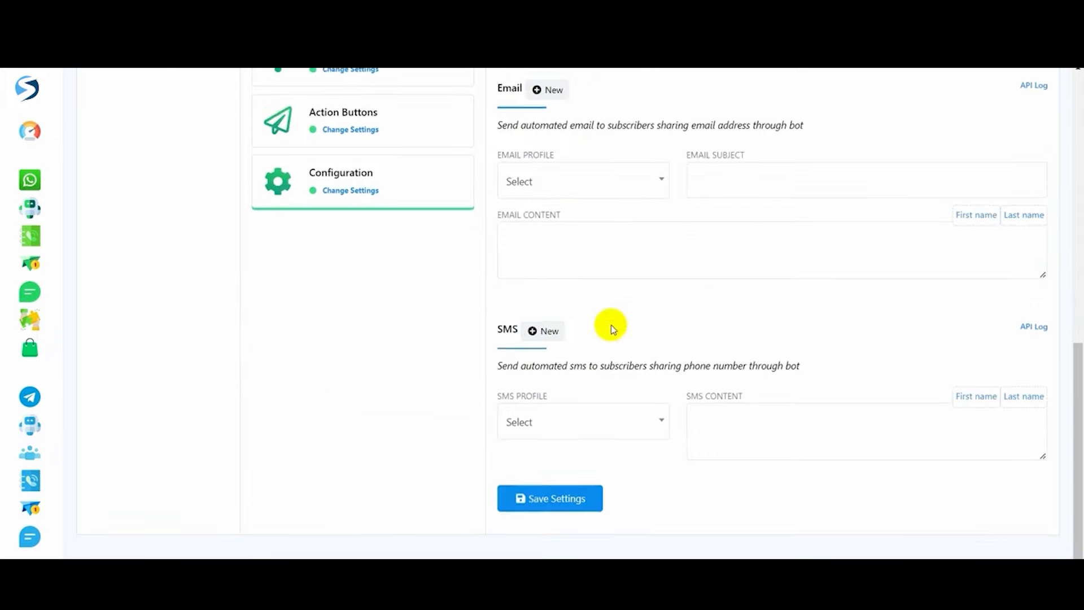
left_click(551, 491)
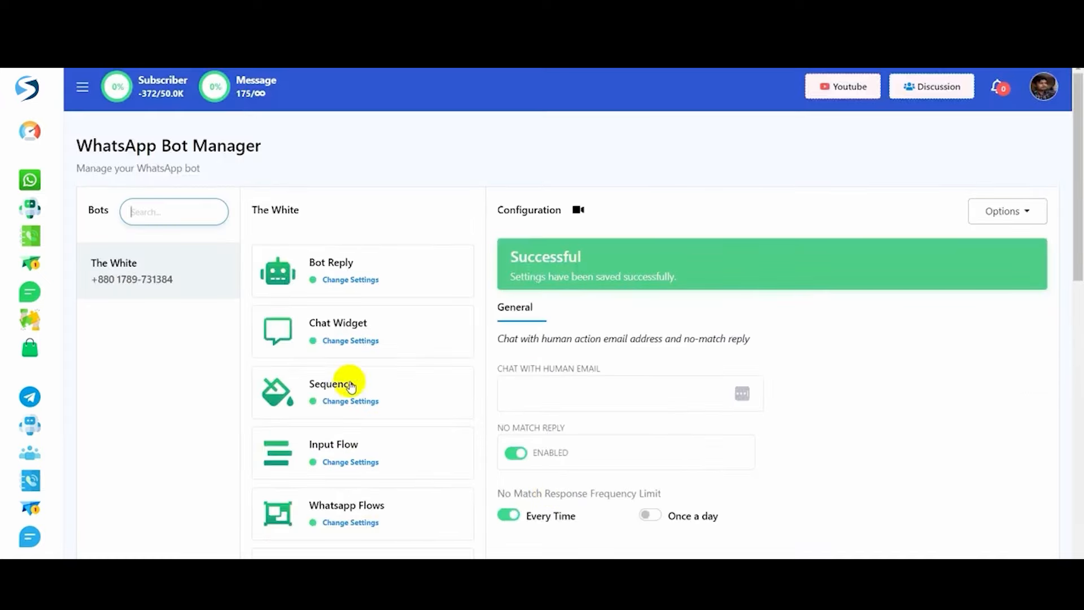
- Create a new bot reply with keyword 'email' and title 'Send Collected Email to Auto Responder'
left_click(340, 265)
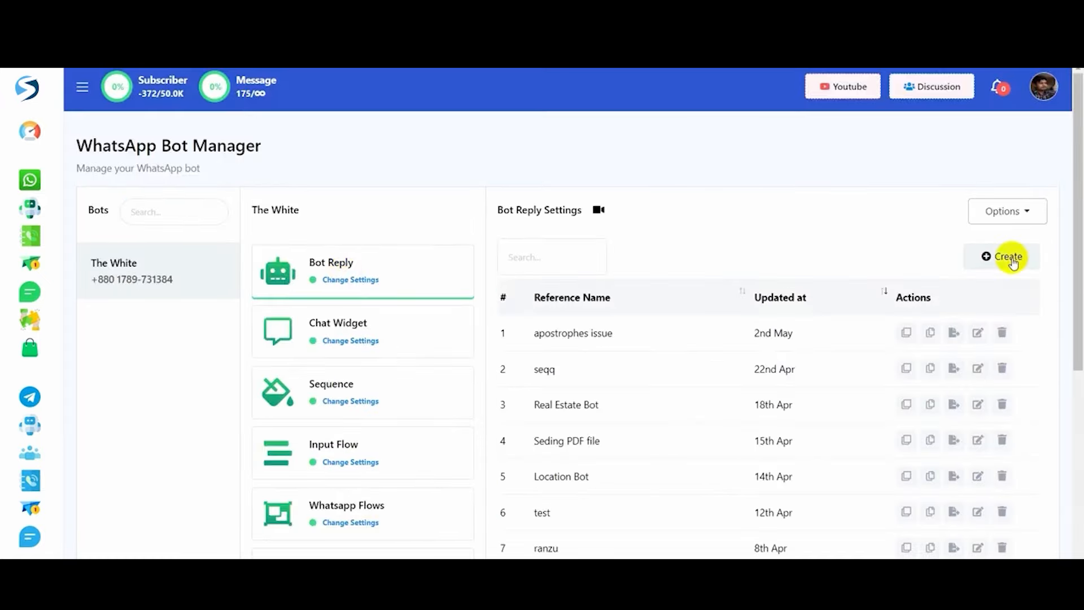
left_click(1014, 259)
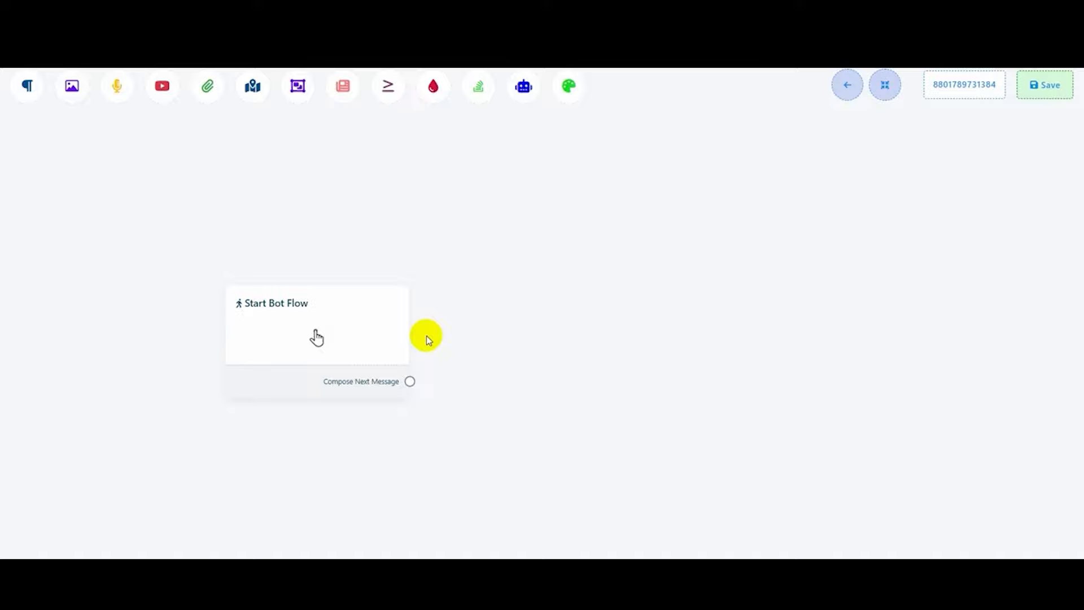
left_click(320, 339)
type("email")
left_click(67, 287)
type("Send Co")
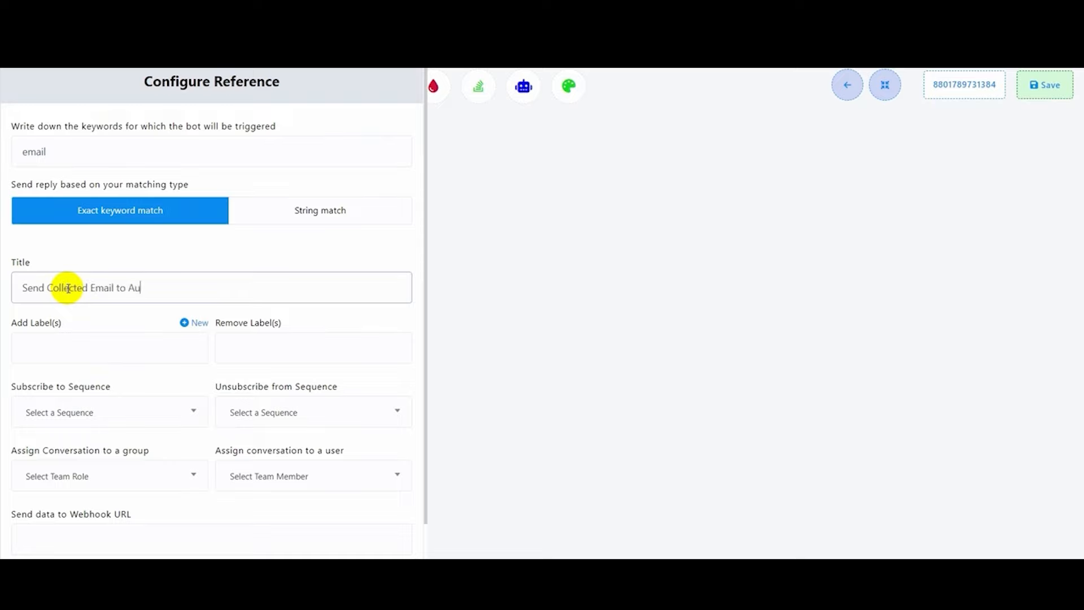
scroll(113, 271, "down", 2)
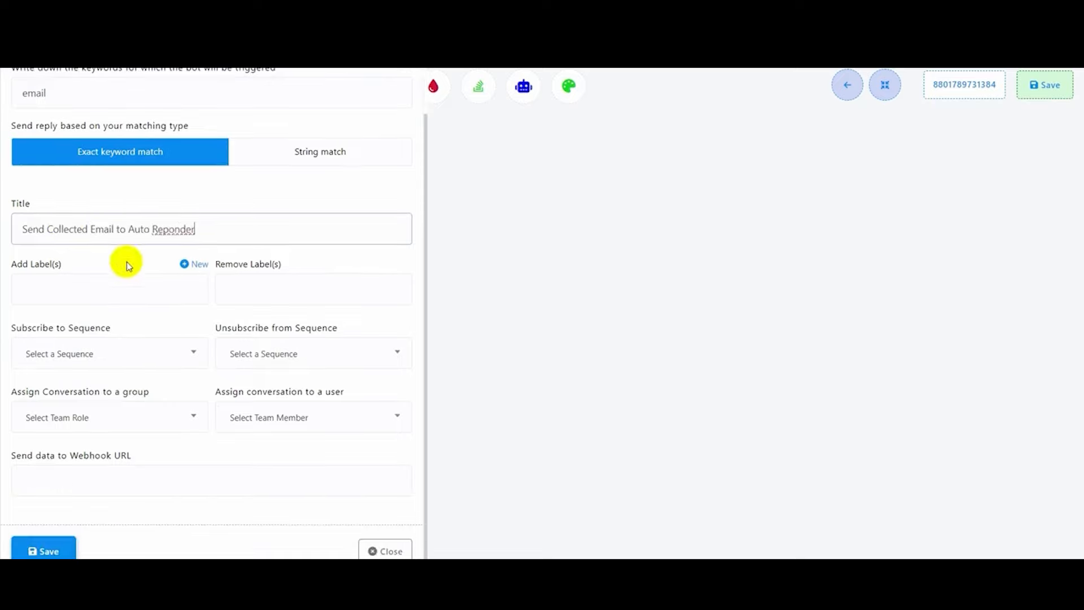
left_click(36, 550)
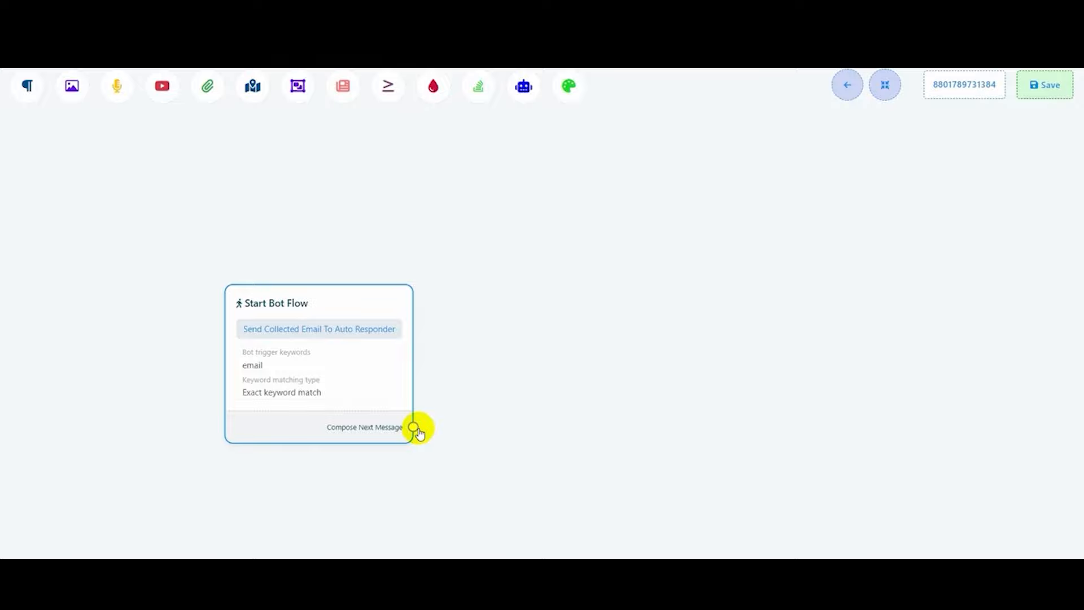
- Add a User Input Flow step after the start node and open its settings
left_click_drag(414, 427, 472, 281)
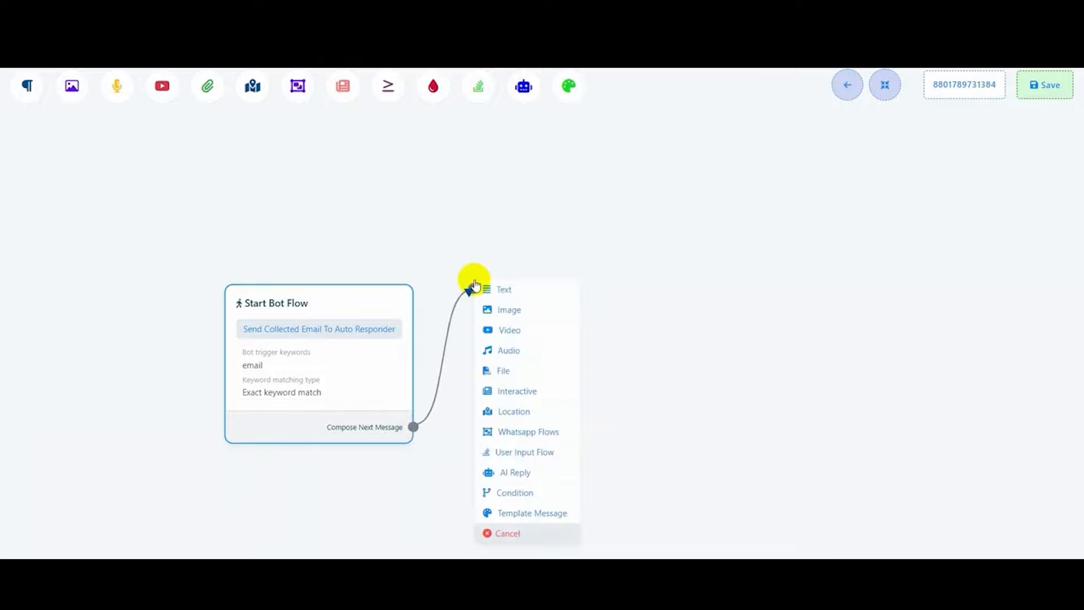
left_click(525, 451)
left_click_drag(618, 545, 591, 356)
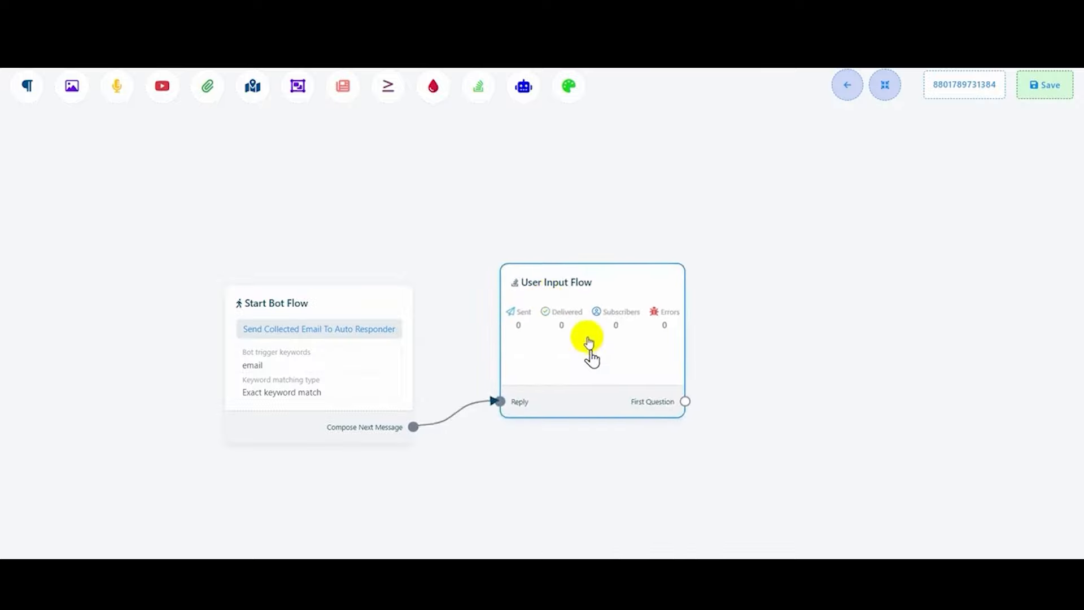
double_click(587, 339)
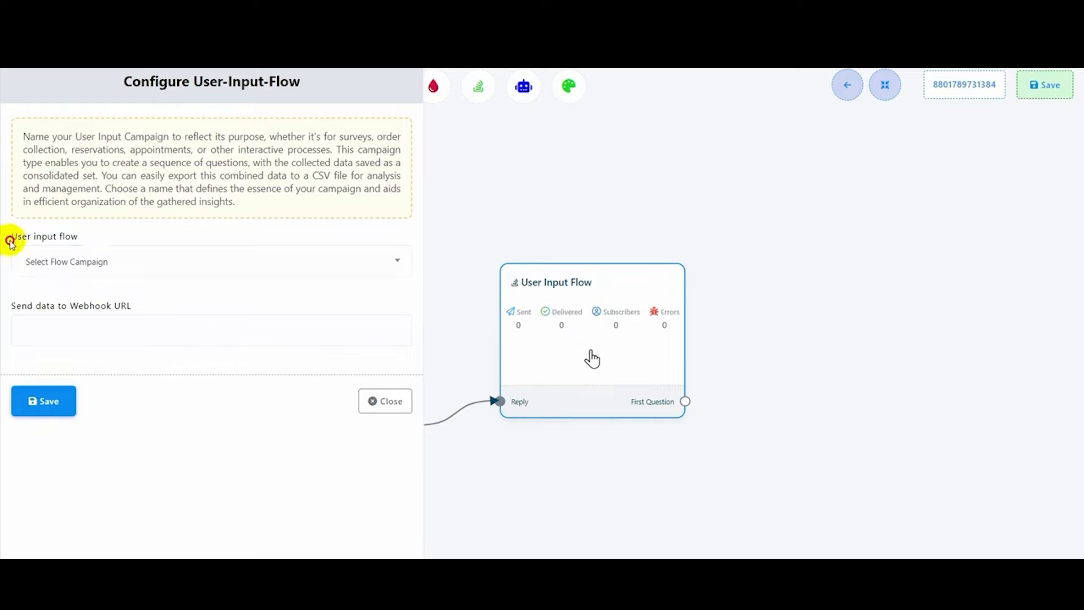
- Create and save a new input flow campaign named 'Collect email'
left_click_drag(5, 236, 96, 237)
left_click(124, 267)
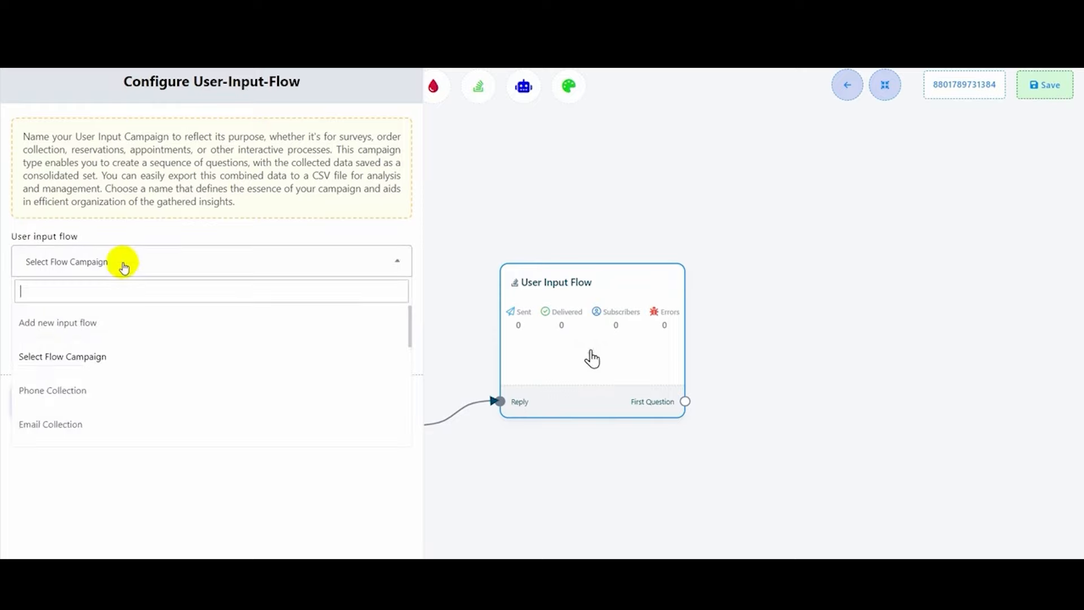
left_click(83, 326)
left_click(65, 325)
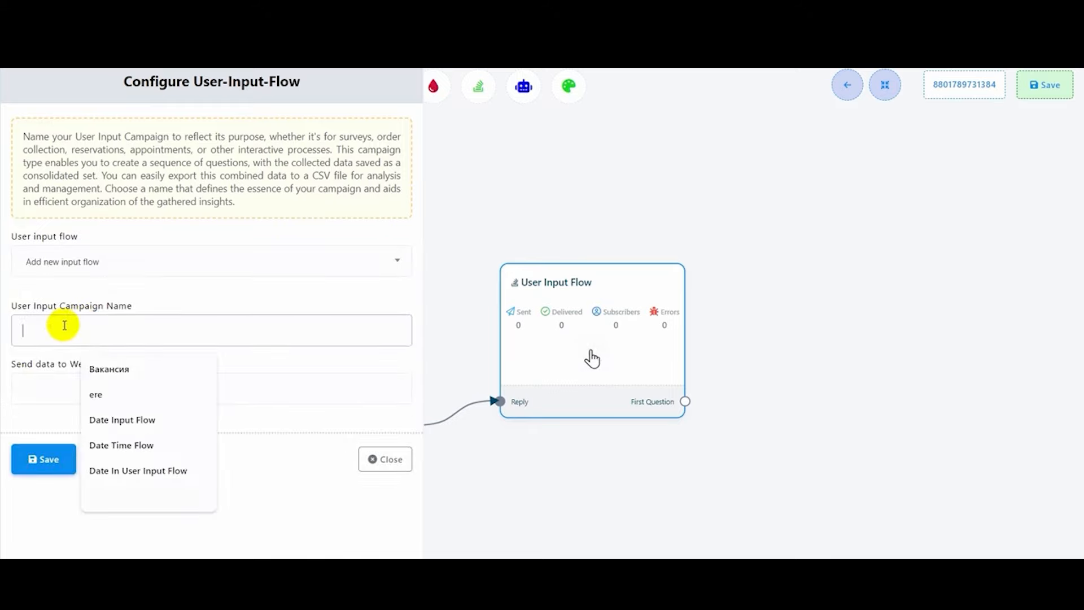
type("Collect email")
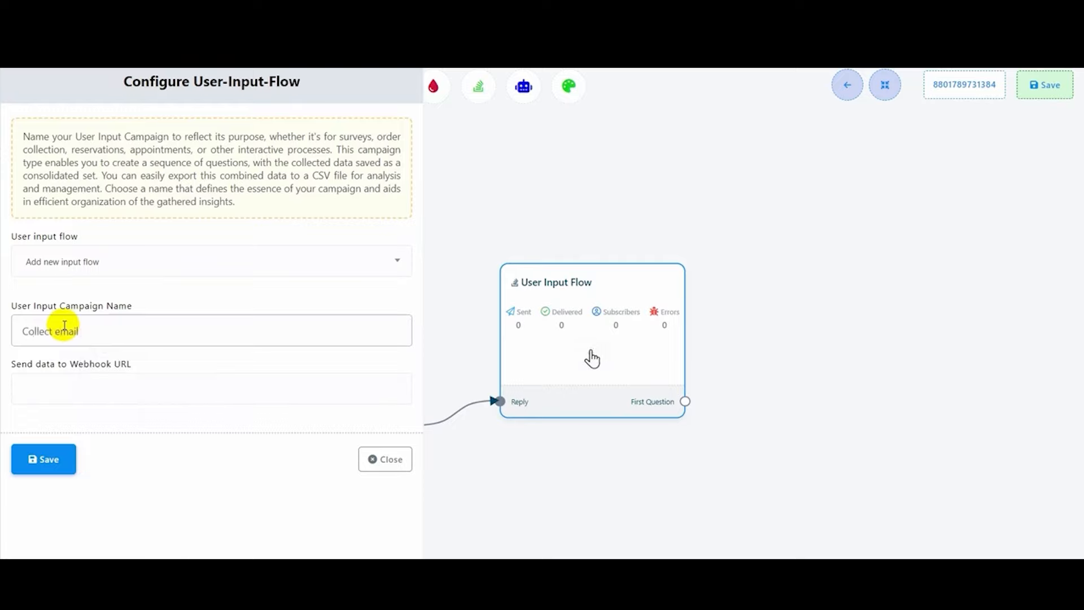
left_click(51, 462)
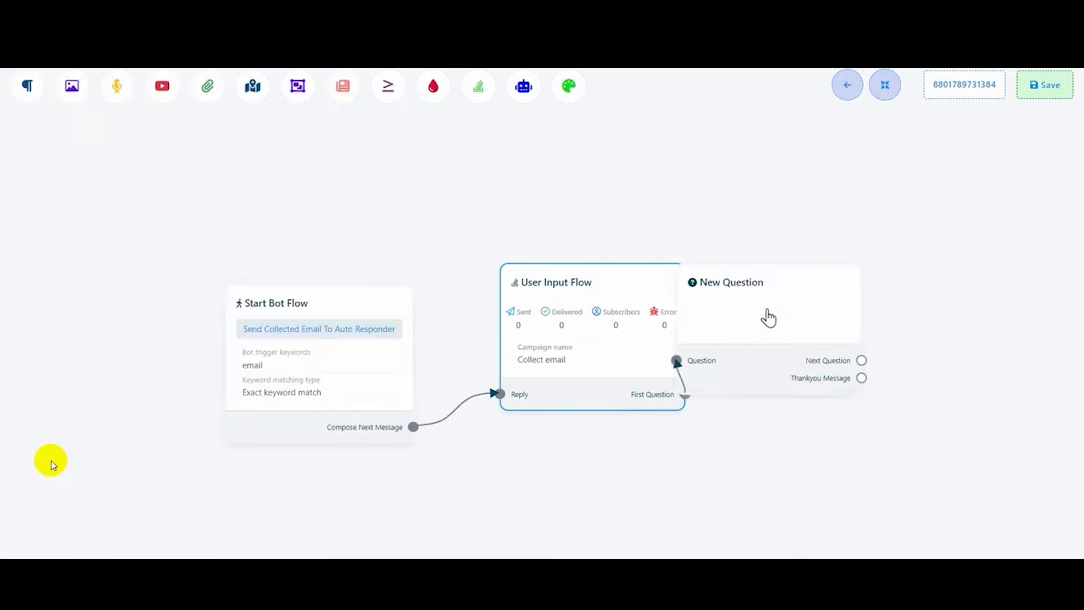
- Enable free keyboard input on the New Question and ask for the user's newsletter email address
left_click_drag(757, 358, 824, 328)
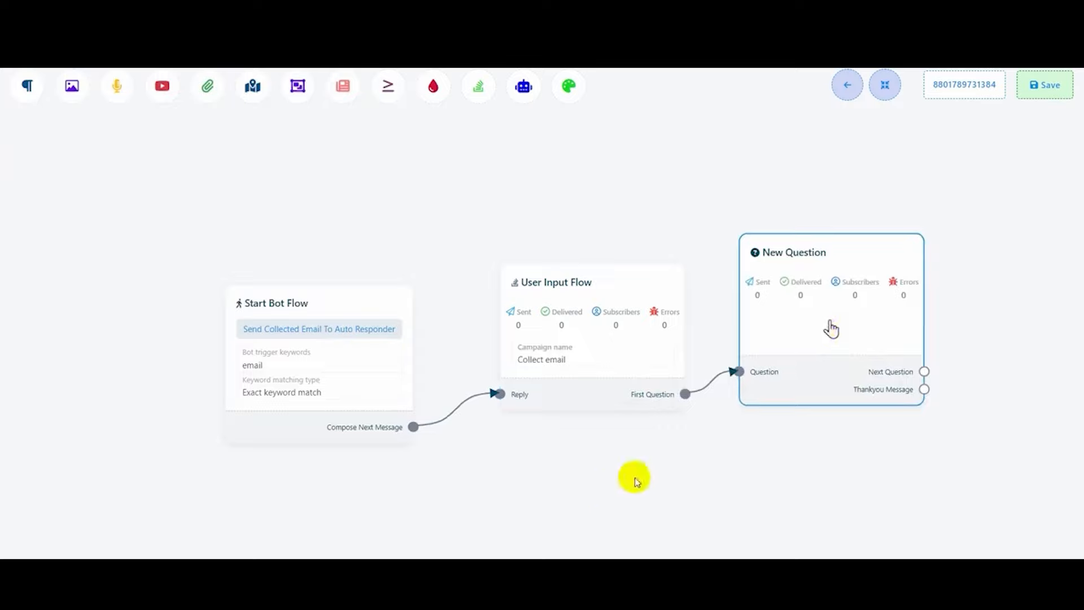
left_click_drag(634, 477, 428, 484)
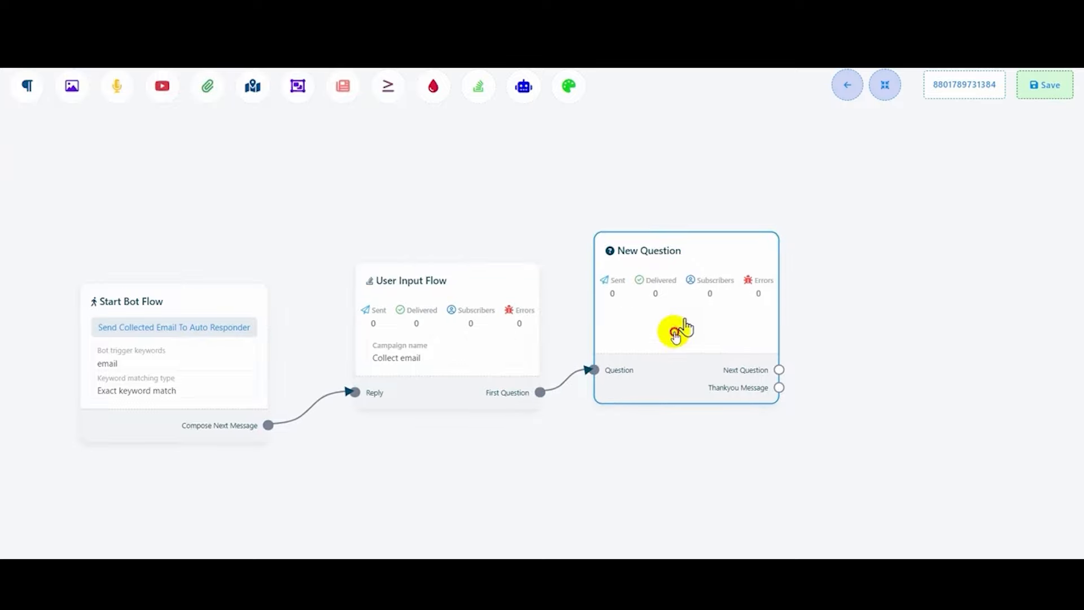
double_click(684, 323)
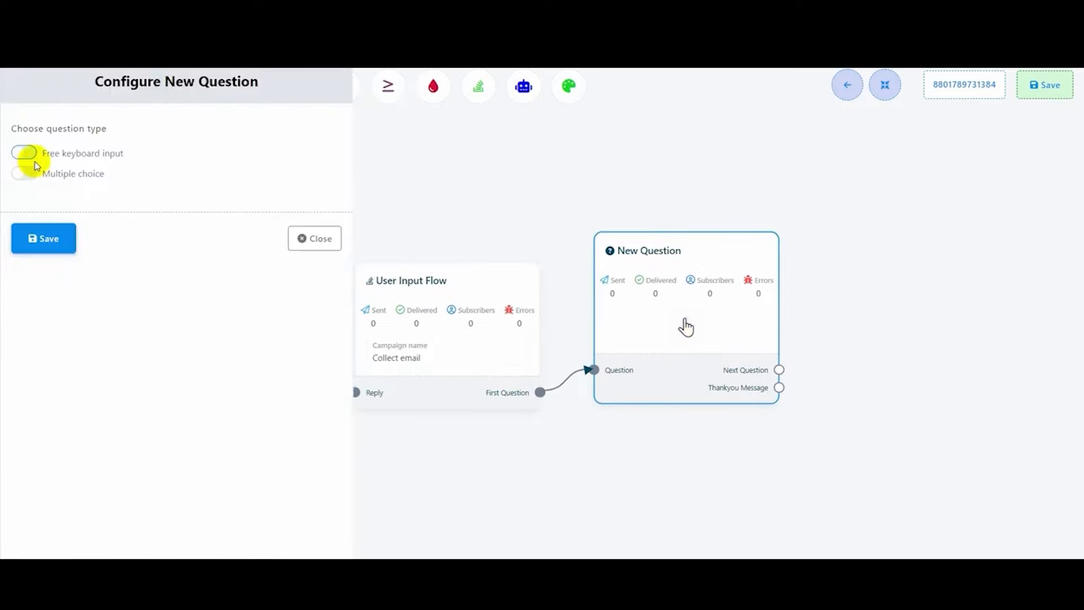
left_click_drag(14, 131, 105, 132)
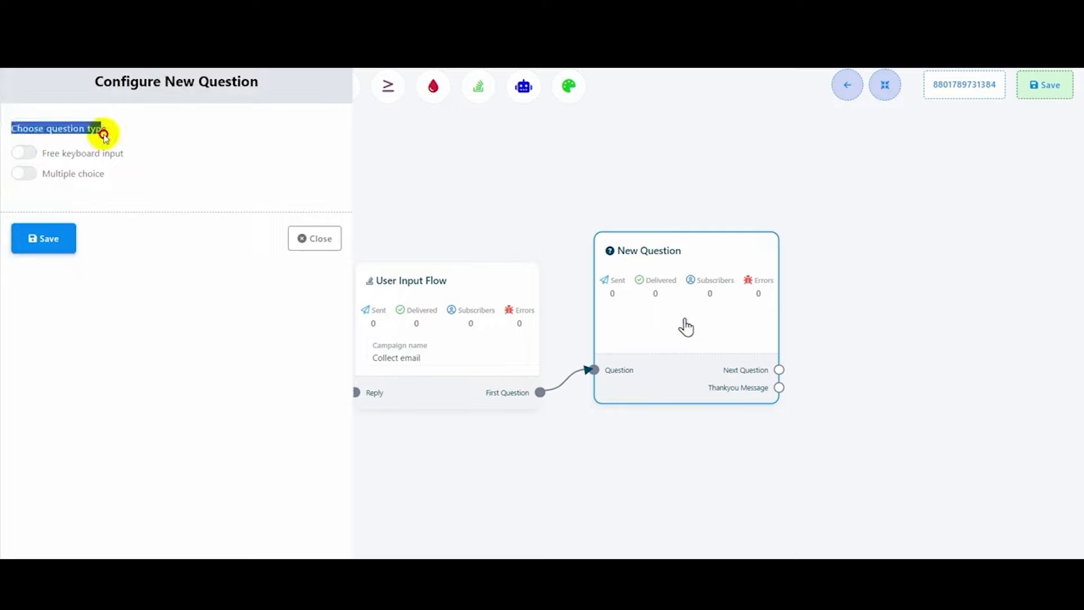
left_click(25, 153)
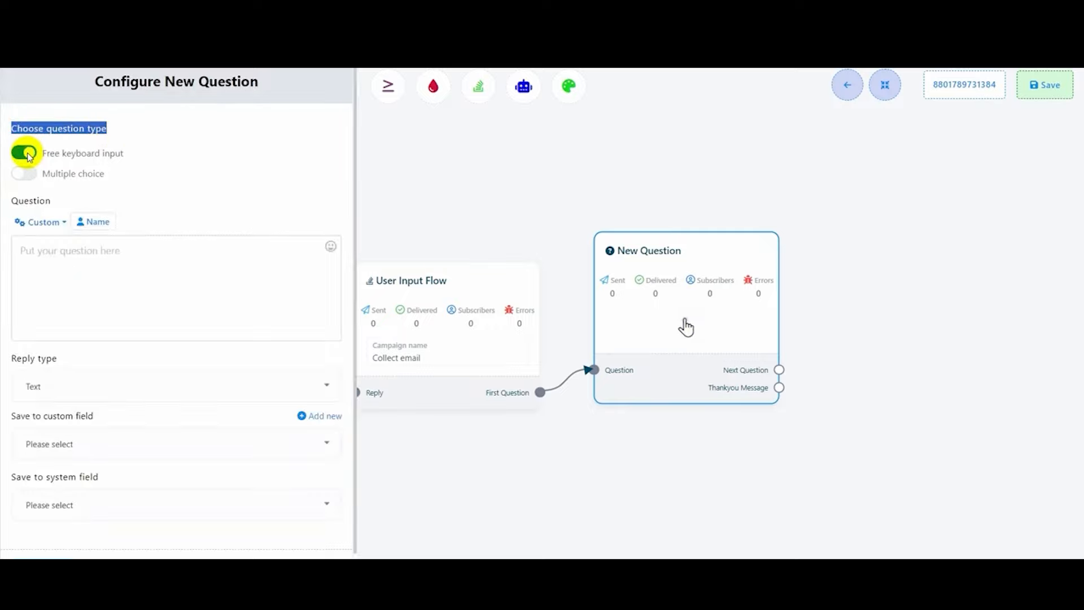
left_click(81, 263)
type("Please send us your")
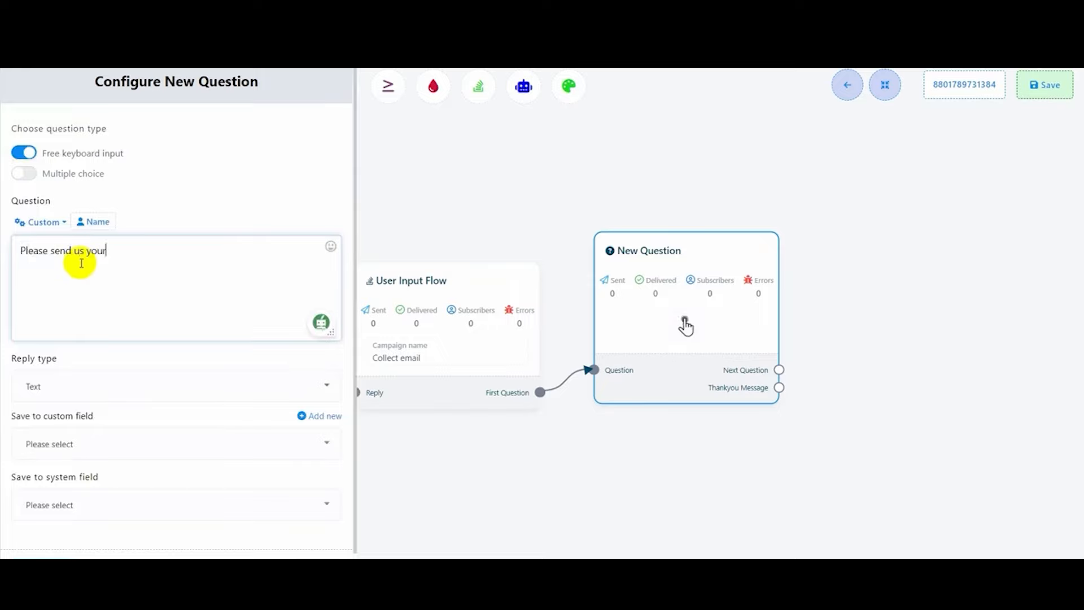
type(" email address for email newsletter.")
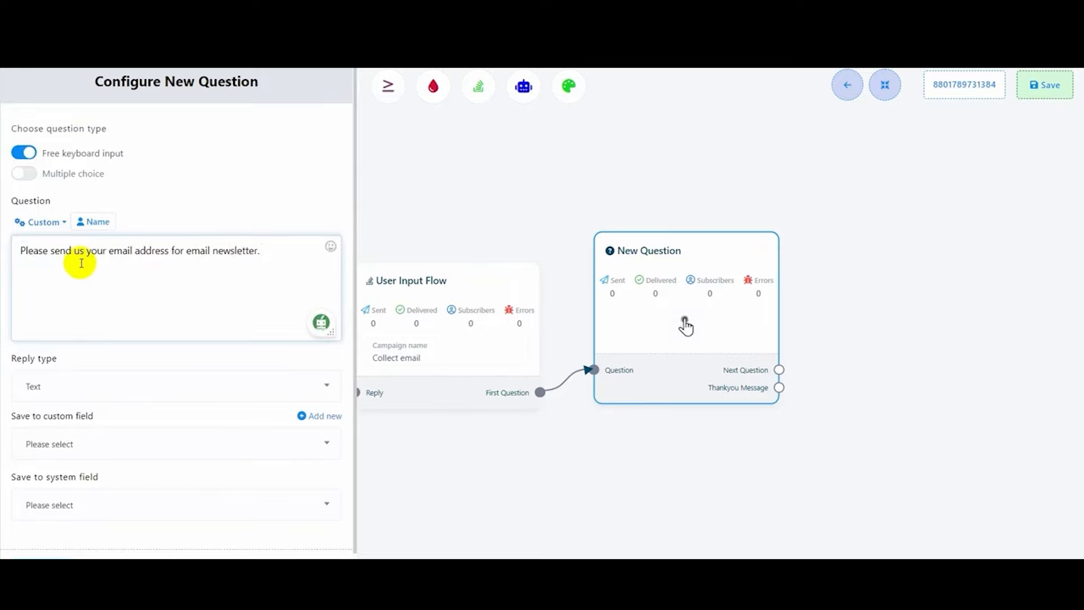
- Set the question's expected reply type to Email
scroll(140, 298, "down", 1)
left_click_drag(12, 336, 68, 337)
left_click(150, 363)
scroll(75, 501, "down", 2)
scroll(76, 504, "up", 1)
scroll(76, 504, "down", 3)
scroll(75, 503, "up", 5)
left_click(39, 458)
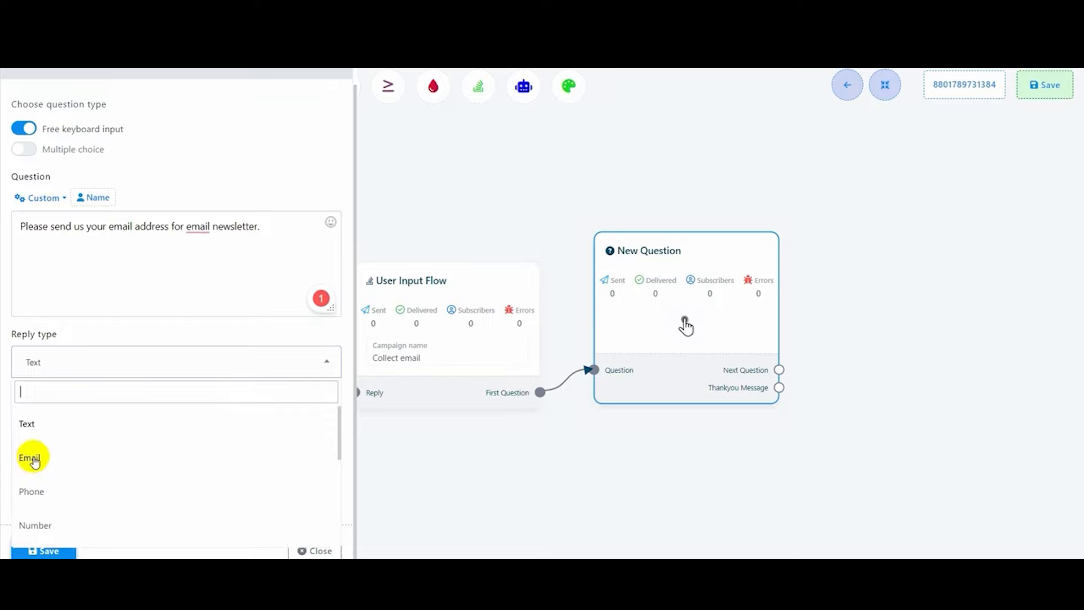
left_click(34, 458)
- Store the answer in the Email system field and save the question
left_click_drag(12, 391, 104, 390)
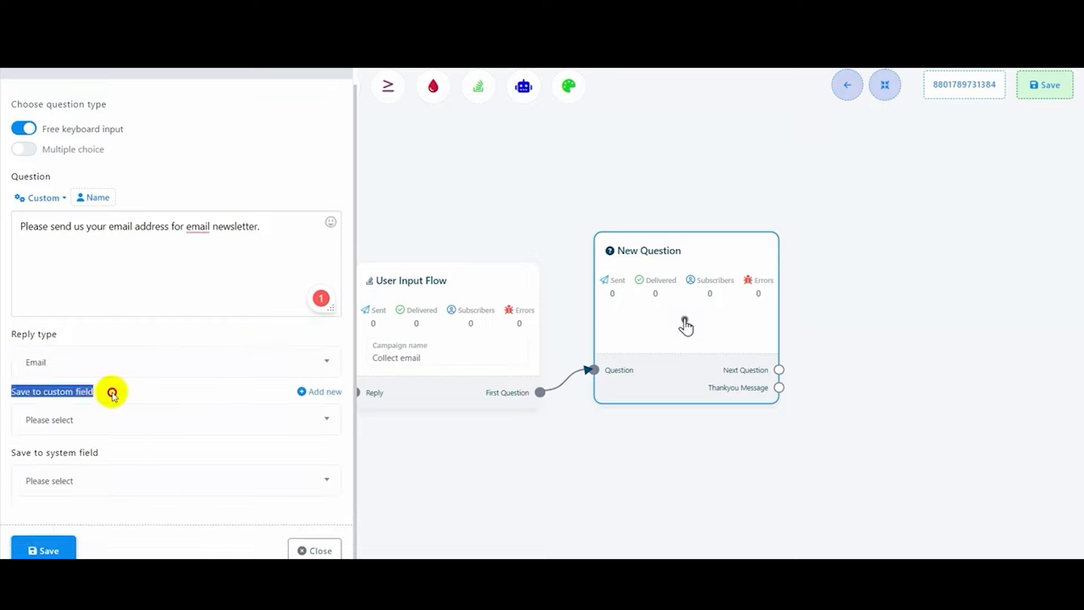
left_click_drag(9, 450, 135, 449)
left_click(119, 483)
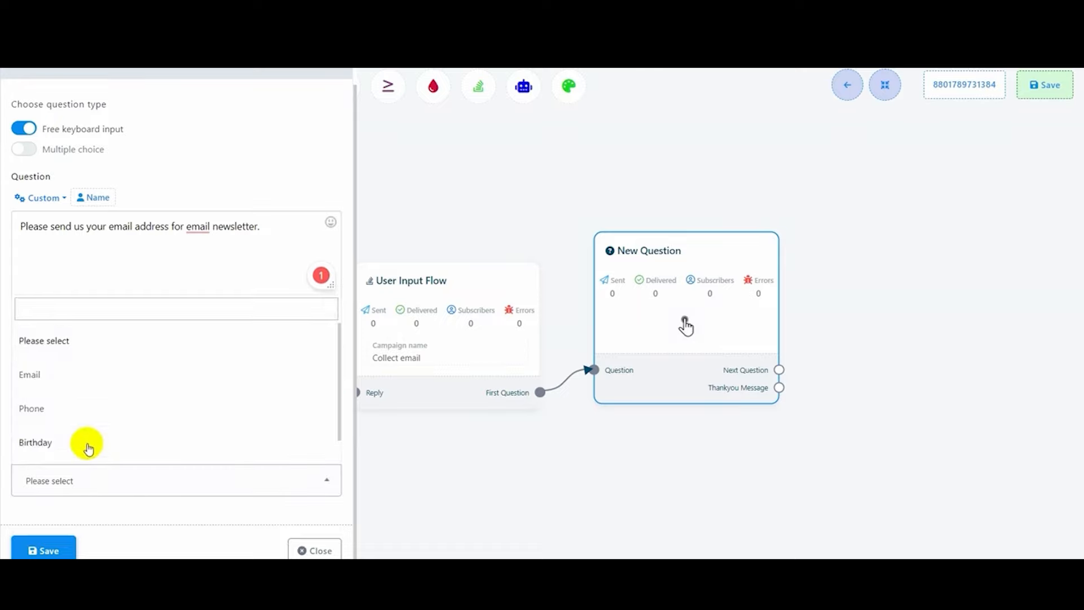
left_click(41, 380)
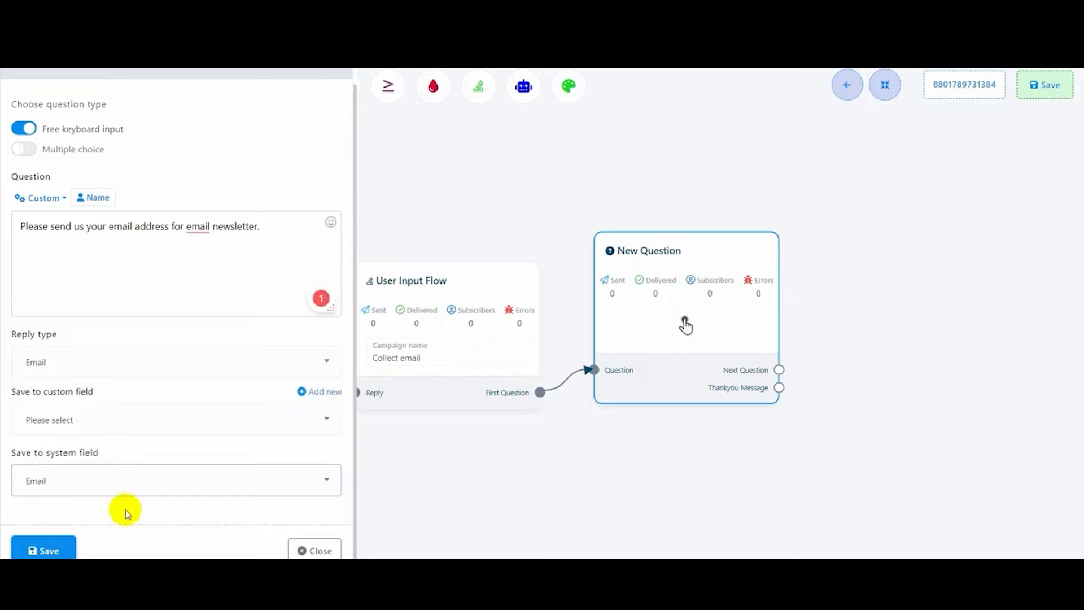
left_click(52, 550)
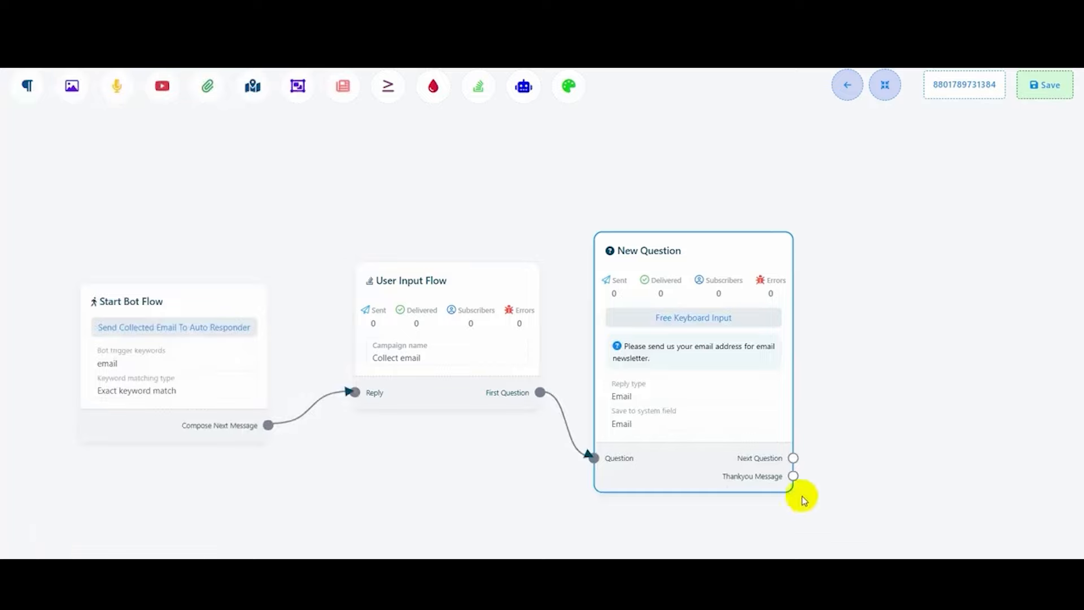
- Add a Text reply 'Thank you for sending your email address.', then open the WhatsApp test chat
left_click_drag(793, 475, 868, 291)
left_click(900, 296)
left_click_drag(991, 391, 919, 339)
double_click(920, 339)
left_click(140, 202)
type("Thank")
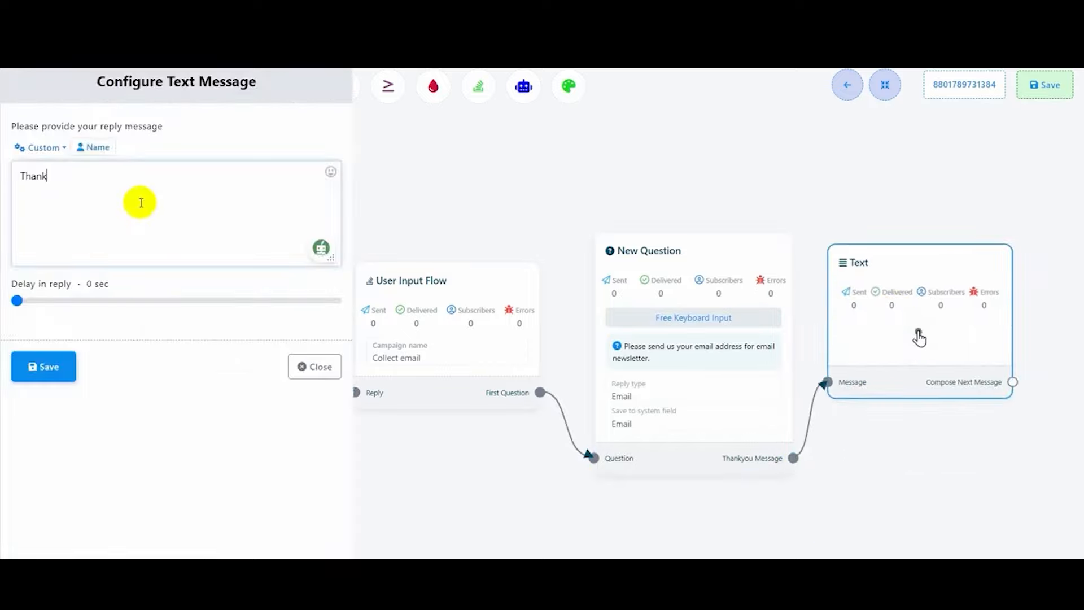
type(" you for sending your email address.")
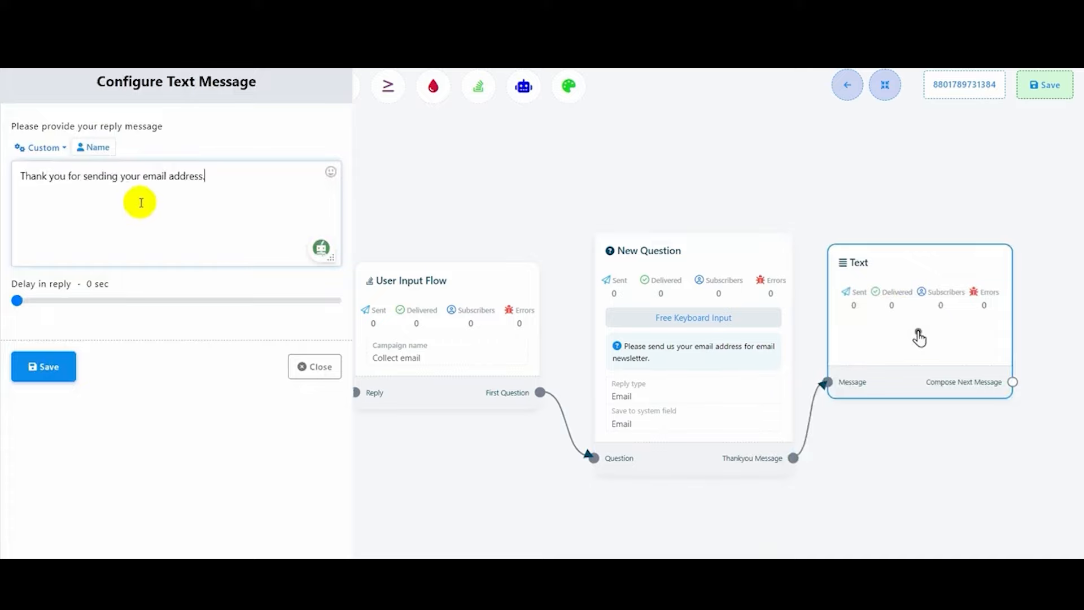
left_click(43, 367)
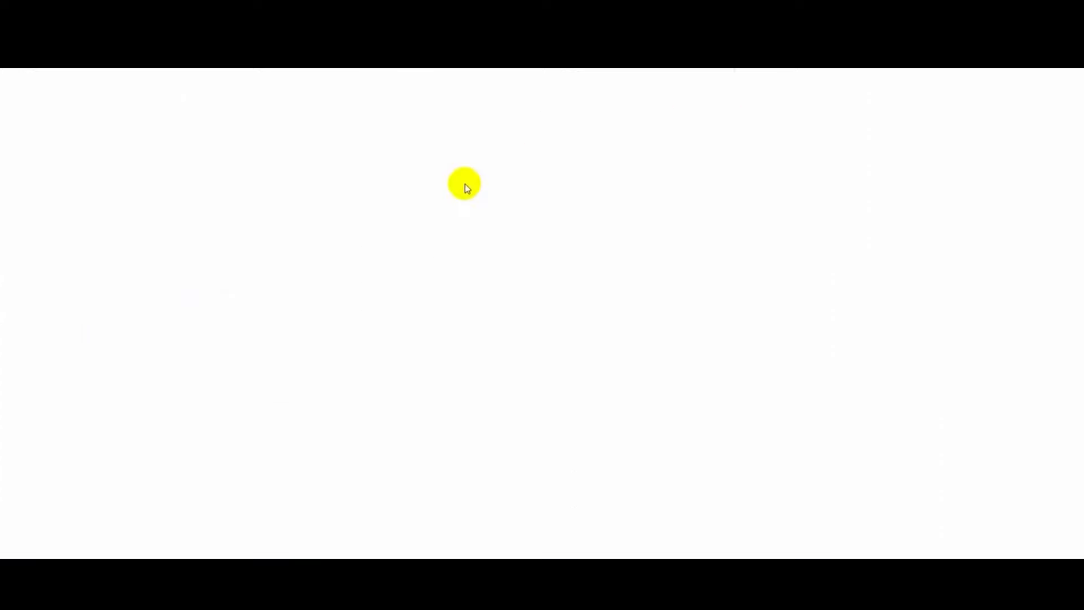
left_click(617, 174)
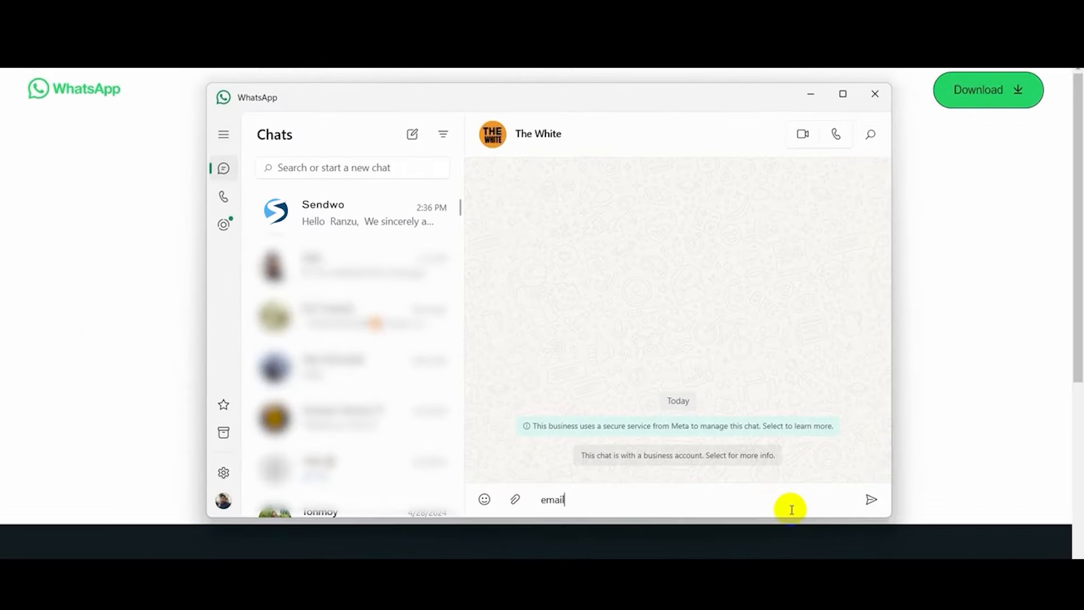
- Send the keyword 'email' to the bot, then reply with an email address to get its thank-you
key("Return")
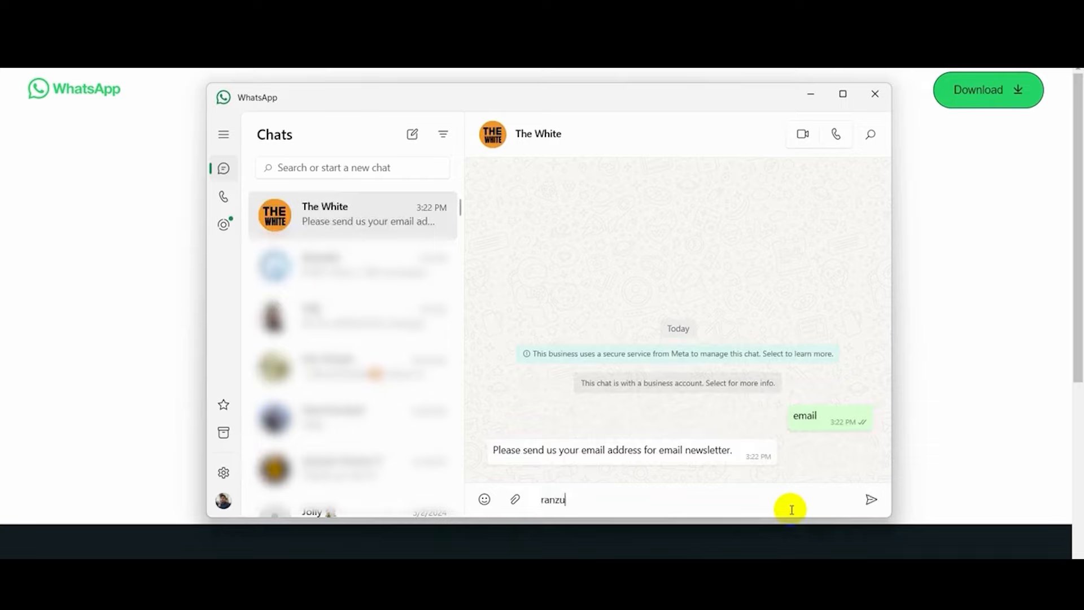
key("Return")
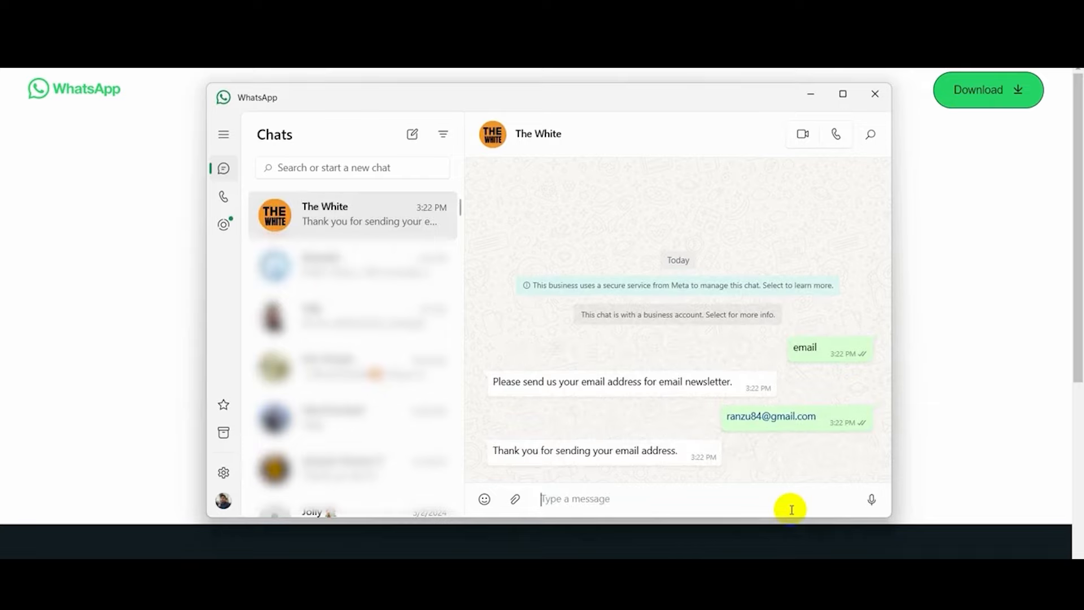
left_click(811, 94)
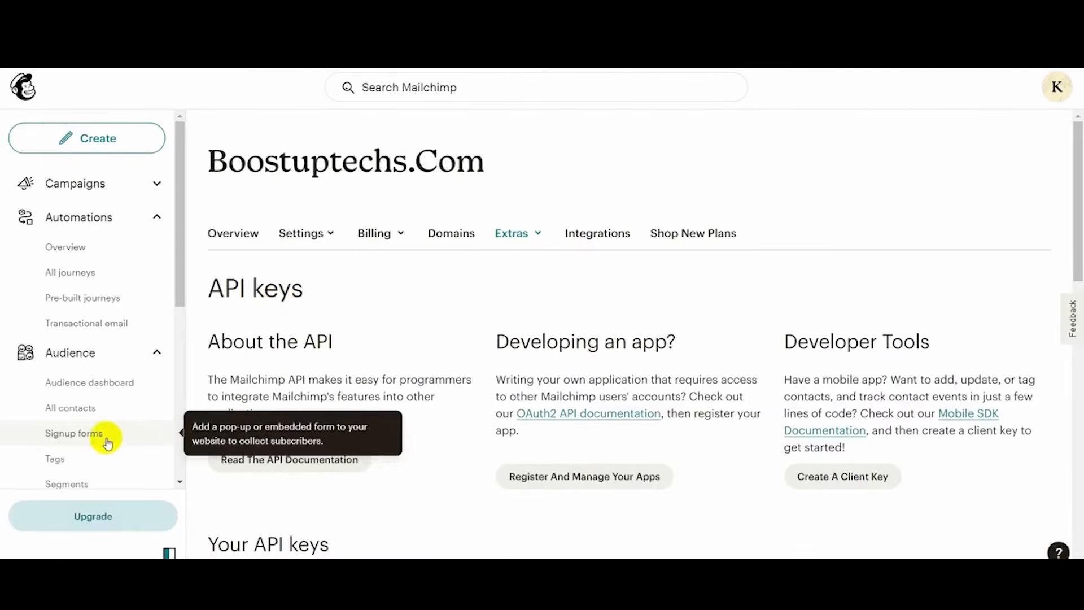
- Open All contacts and scroll right to see the new subscriber's source, API - Sendwo
left_click(79, 412)
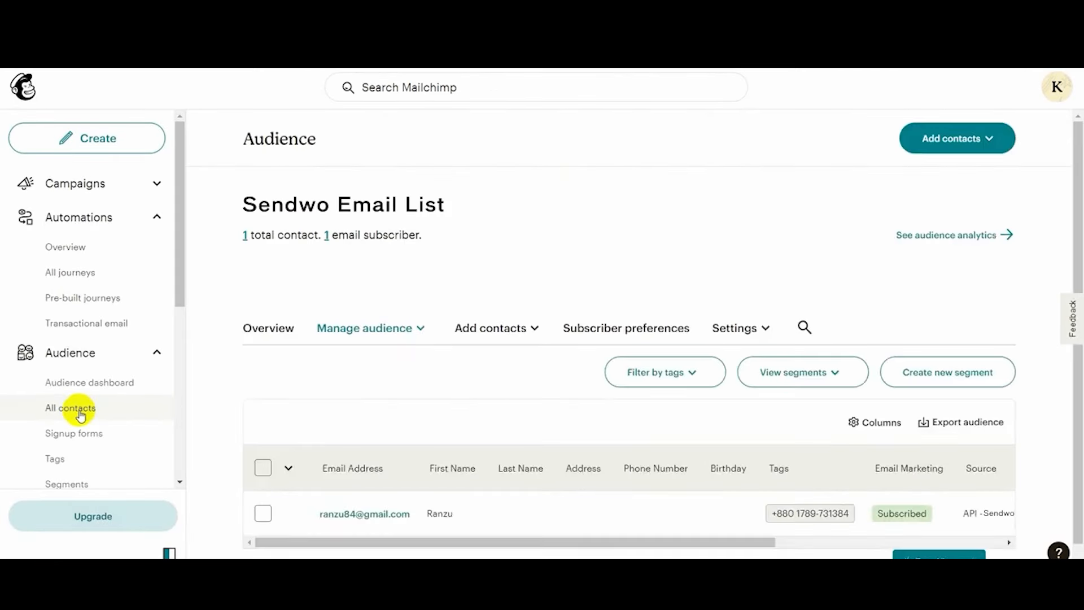
scroll(479, 423, "down", 1)
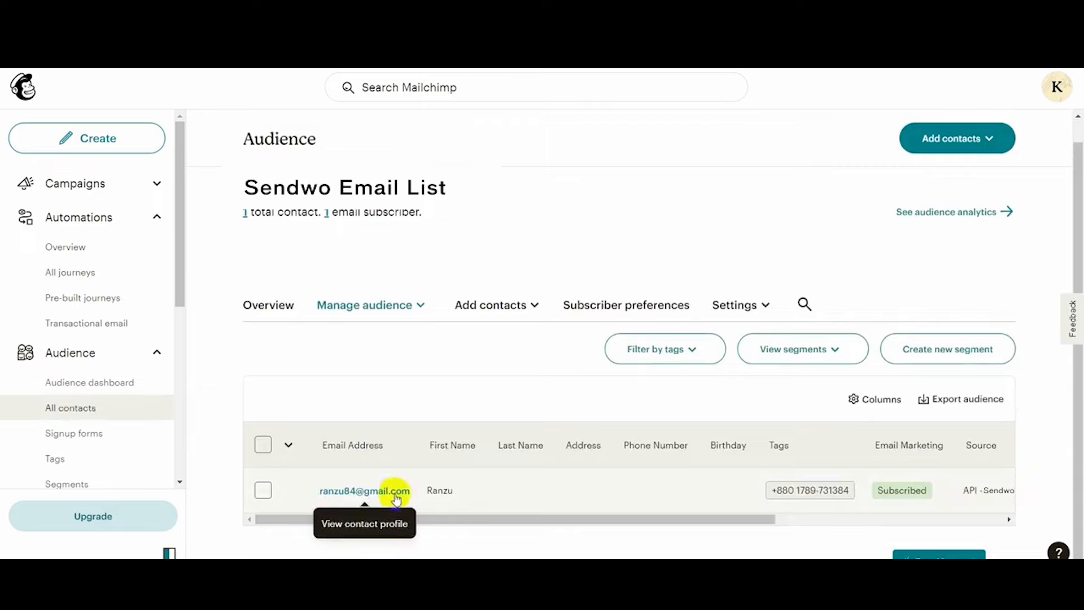
left_click_drag(764, 517, 876, 518)
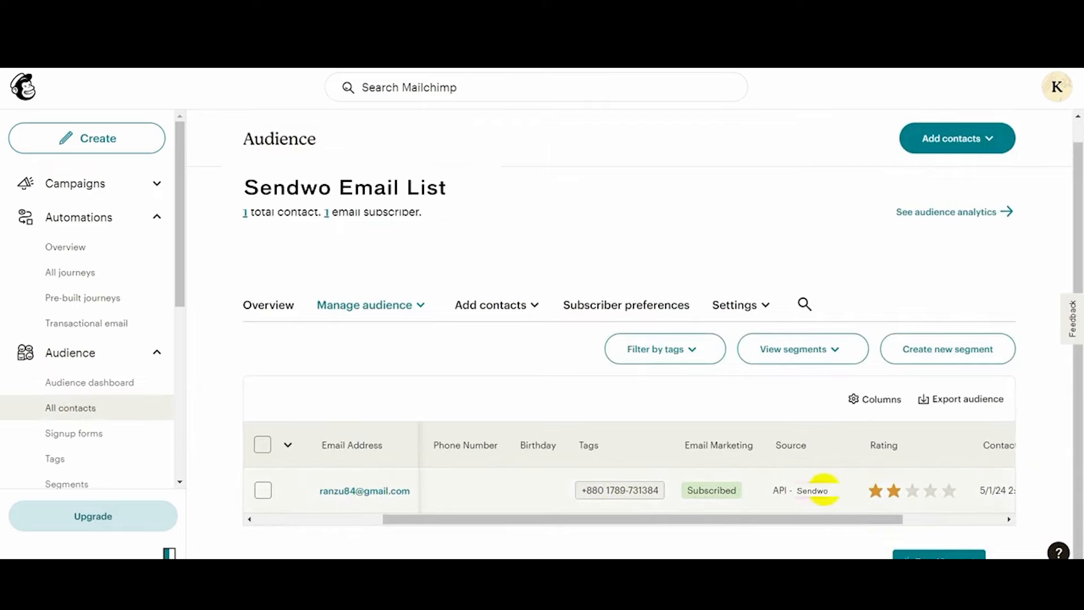